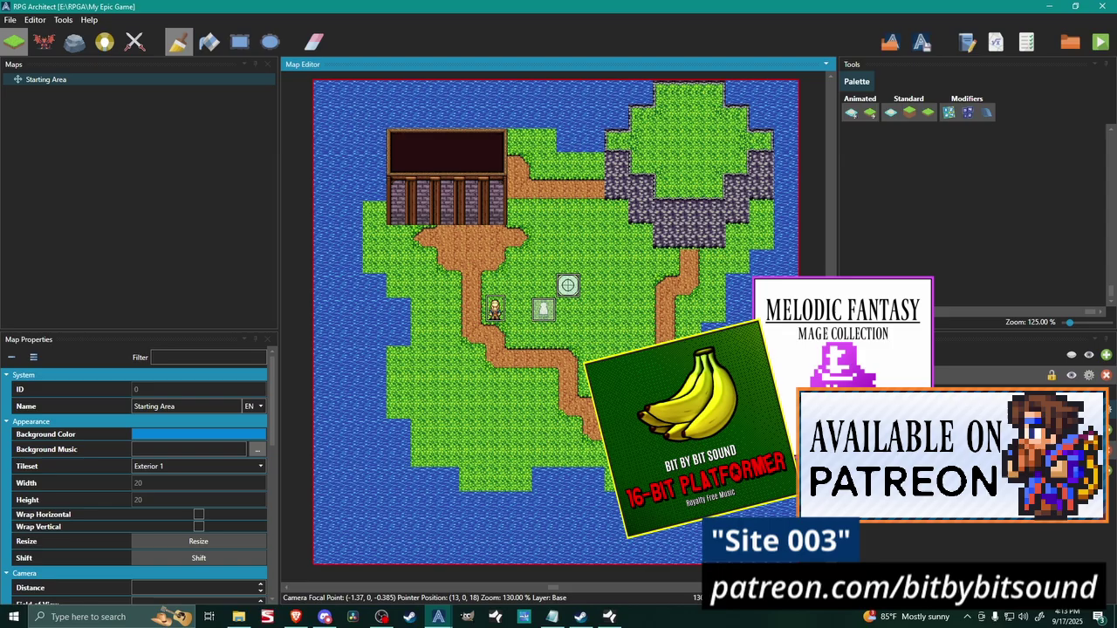
- Open the game database full-screen at Battles > Configuration
left_click(35, 19)
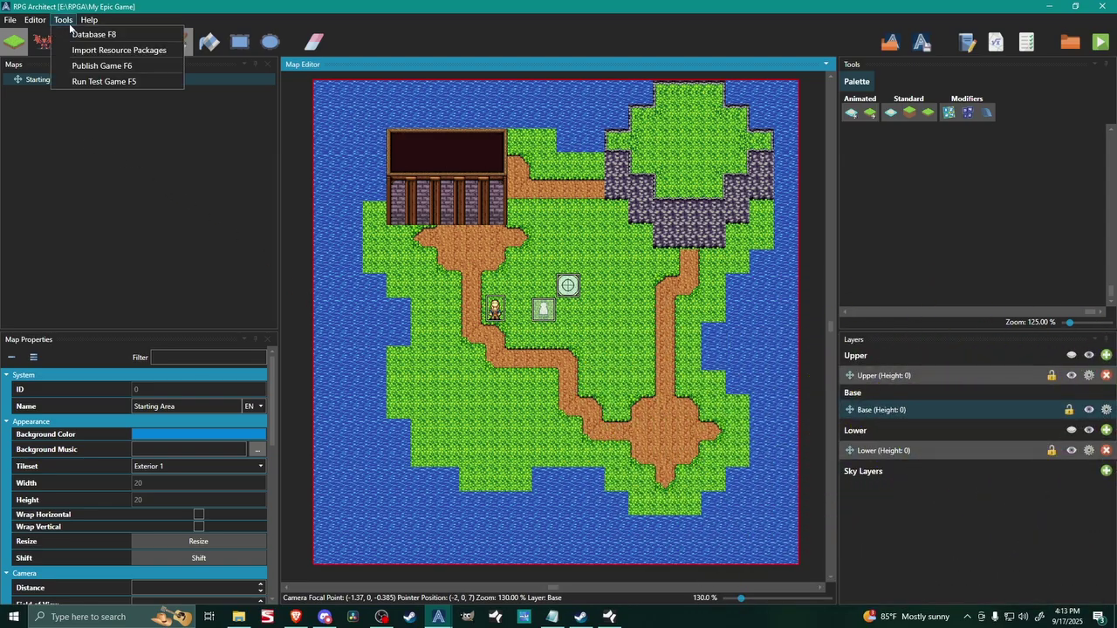
left_click(92, 35)
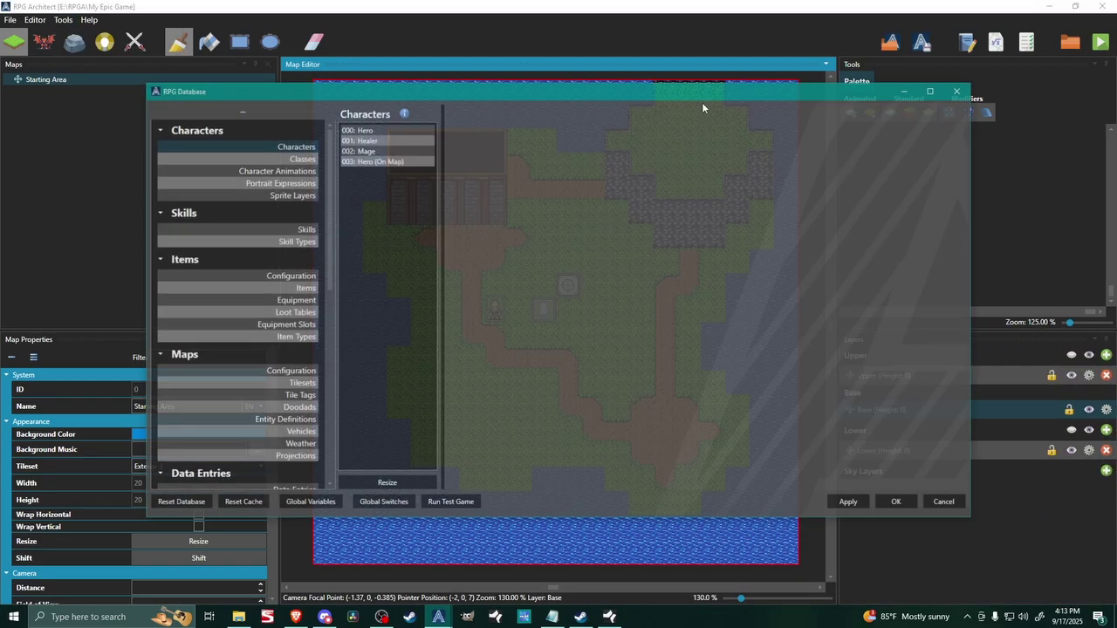
left_click(930, 90)
scroll(125, 356, "down", 3)
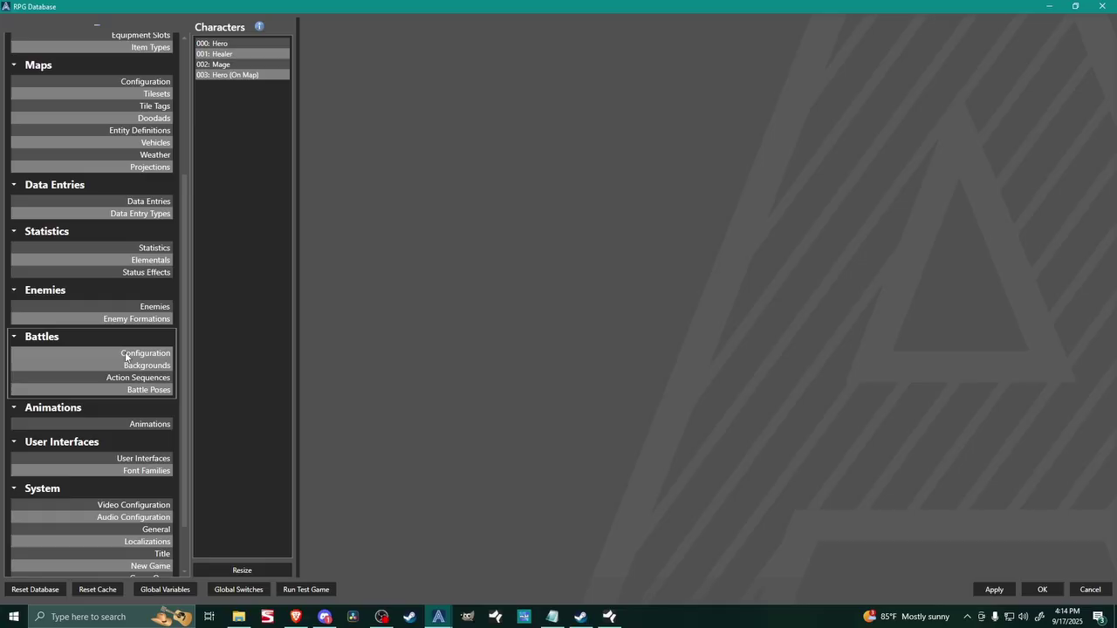
left_click(126, 355)
- Set both Pause During Animation and Pause During Input to Global
scroll(317, 201, "down", 4)
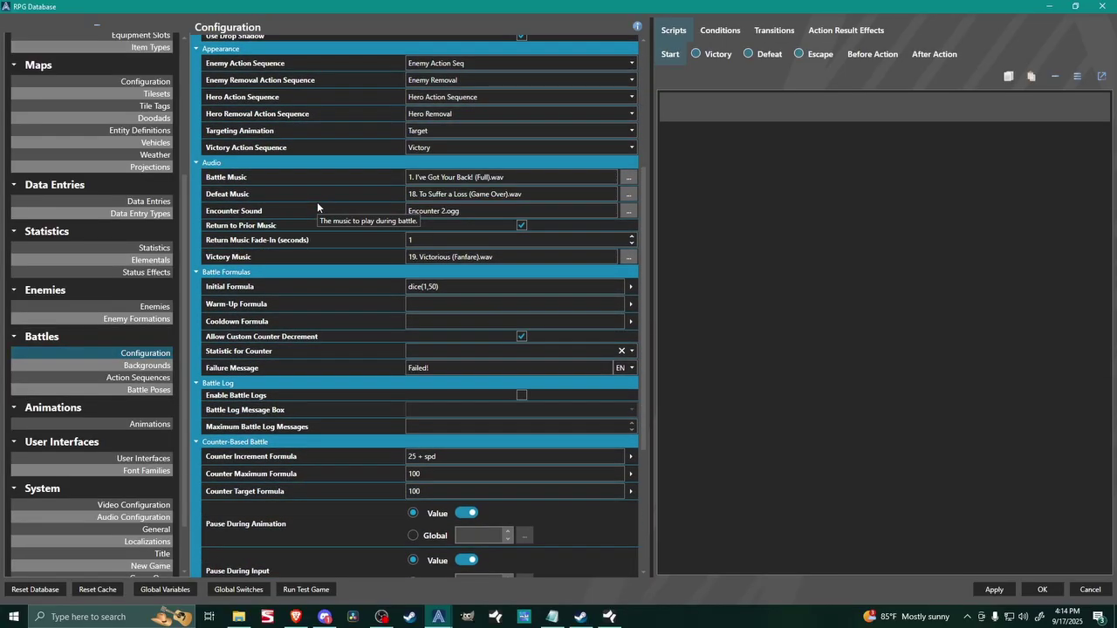
scroll(317, 202, "down", 3)
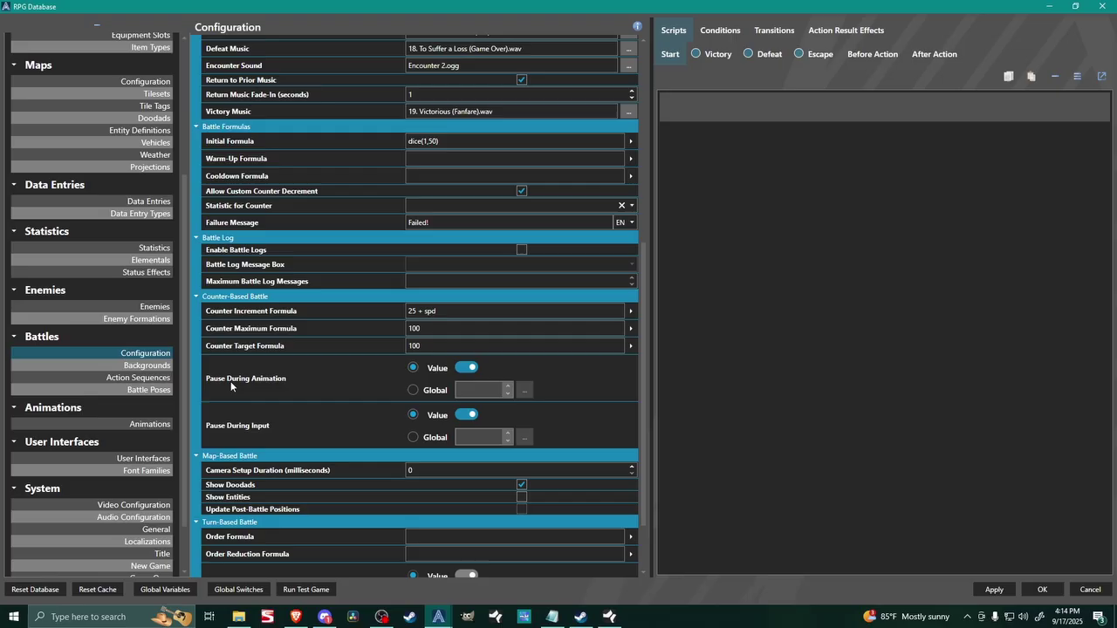
mouse_move(303, 428)
mouse_move(457, 361)
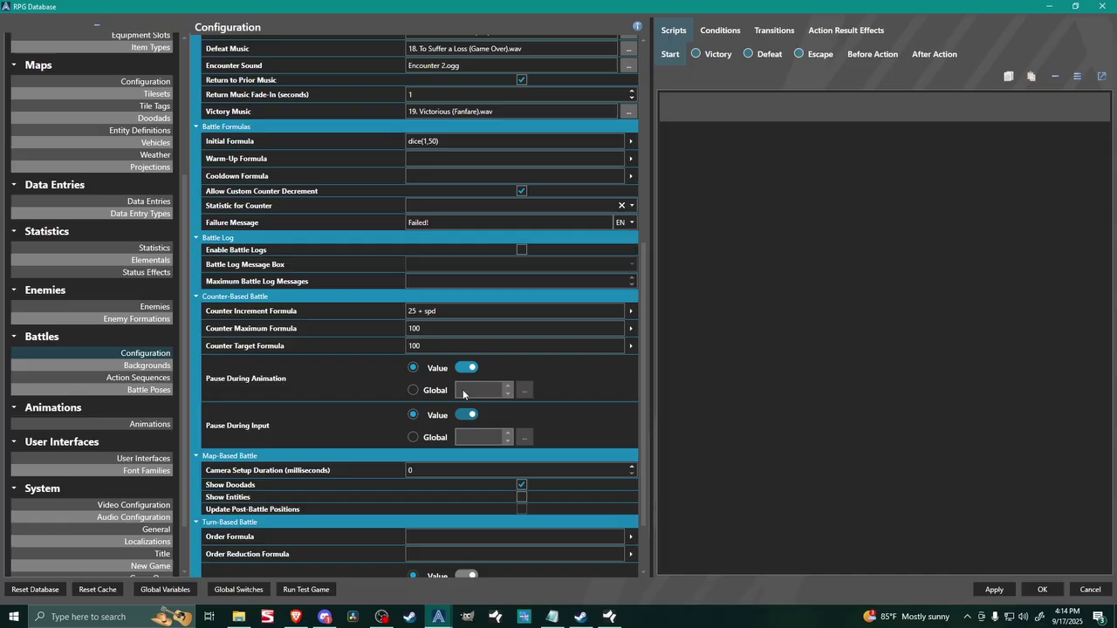
left_click(413, 390)
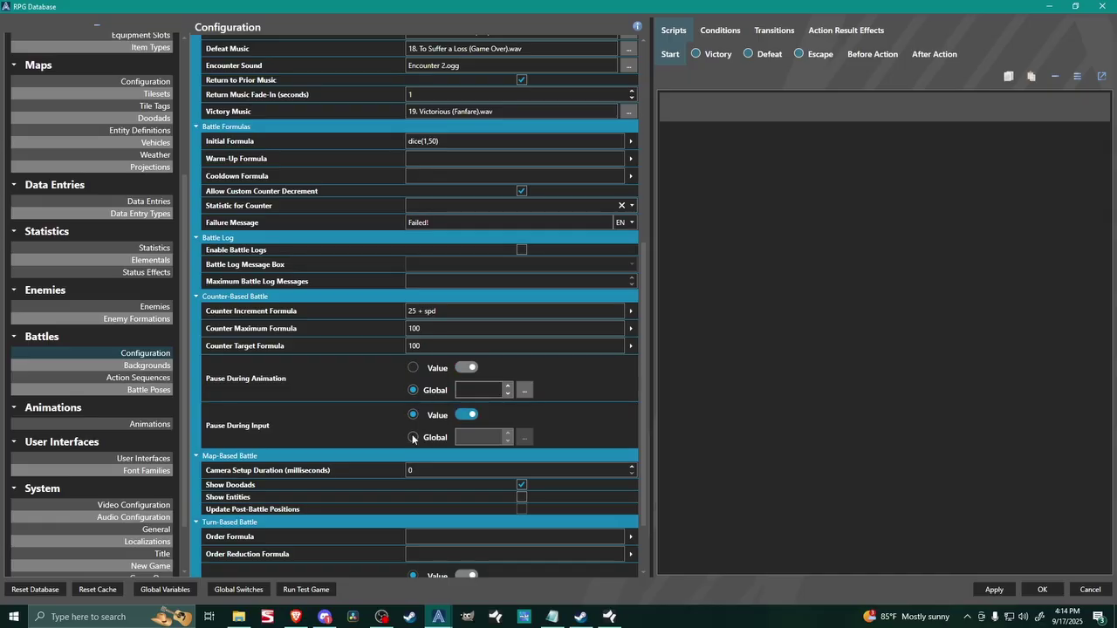
left_click(413, 438)
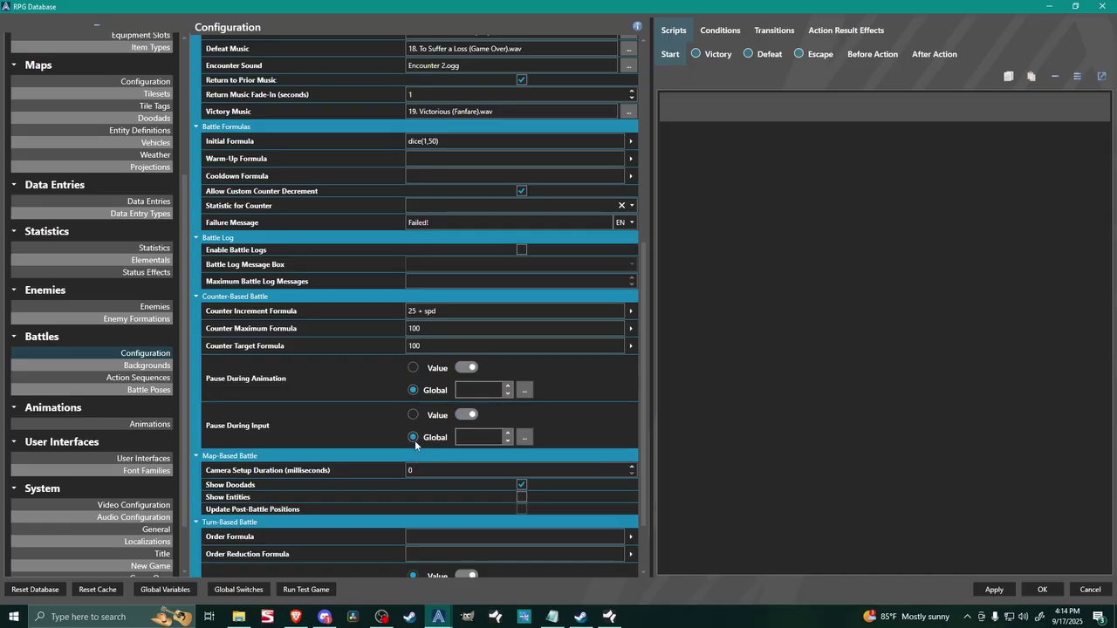
- Resize the global switches to 2 and name switch 000 BattleAnimWait
left_click(527, 391)
type("2")
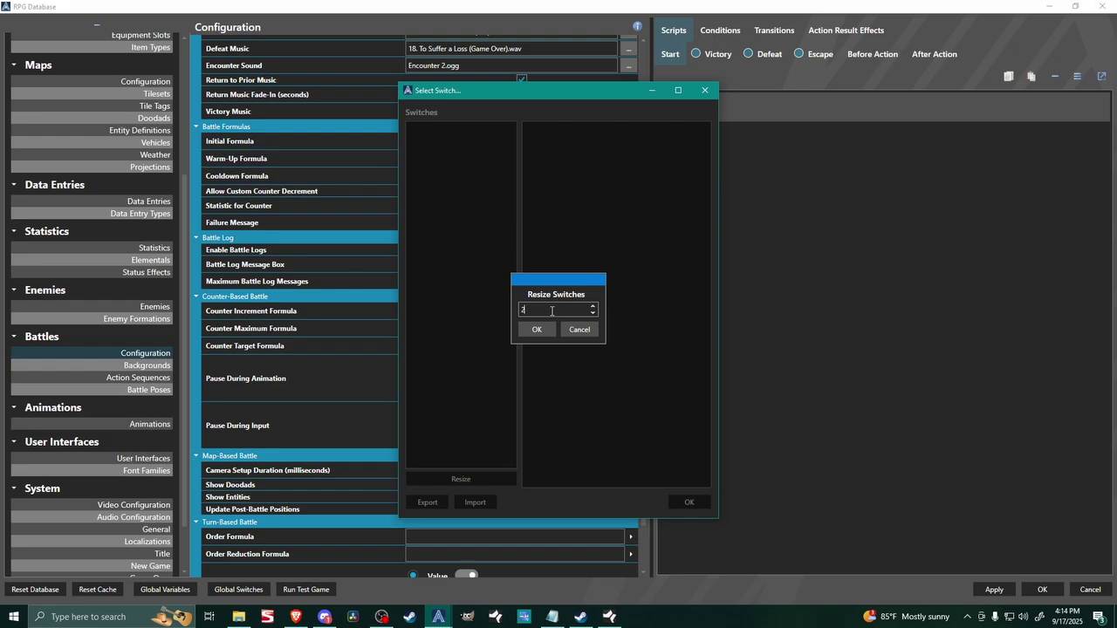
left_click(536, 329)
left_click(547, 129)
left_click(616, 478)
type("Battle")
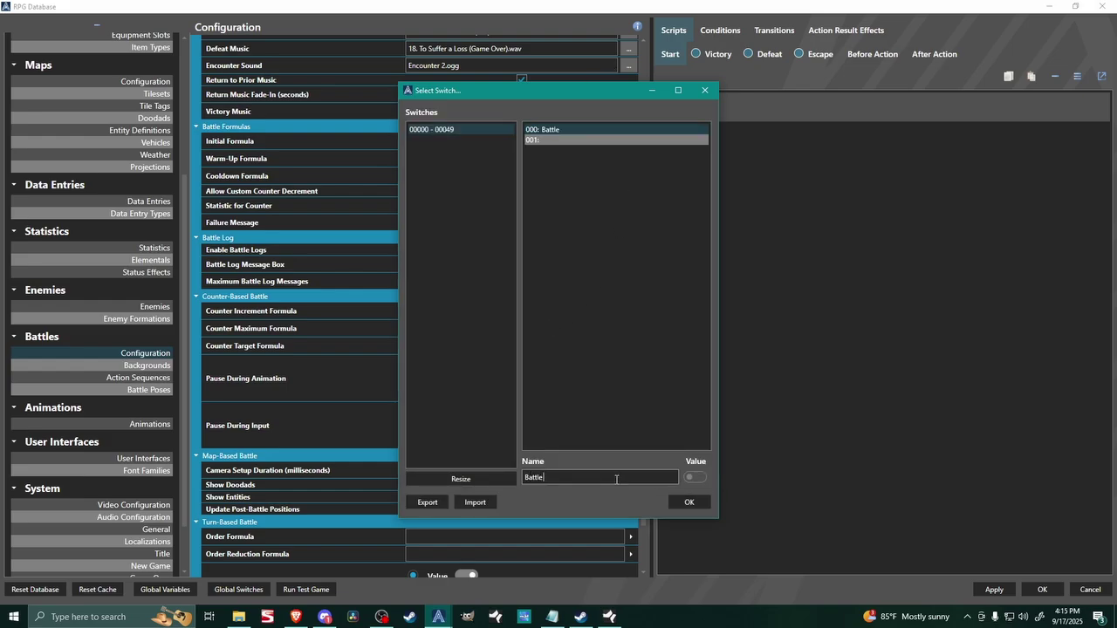
type("AnimWait")
- Name switch 001 BattleInputWait, then assign switches 0 and 1 to the two pause settings
left_click(543, 142)
left_click(589, 478)
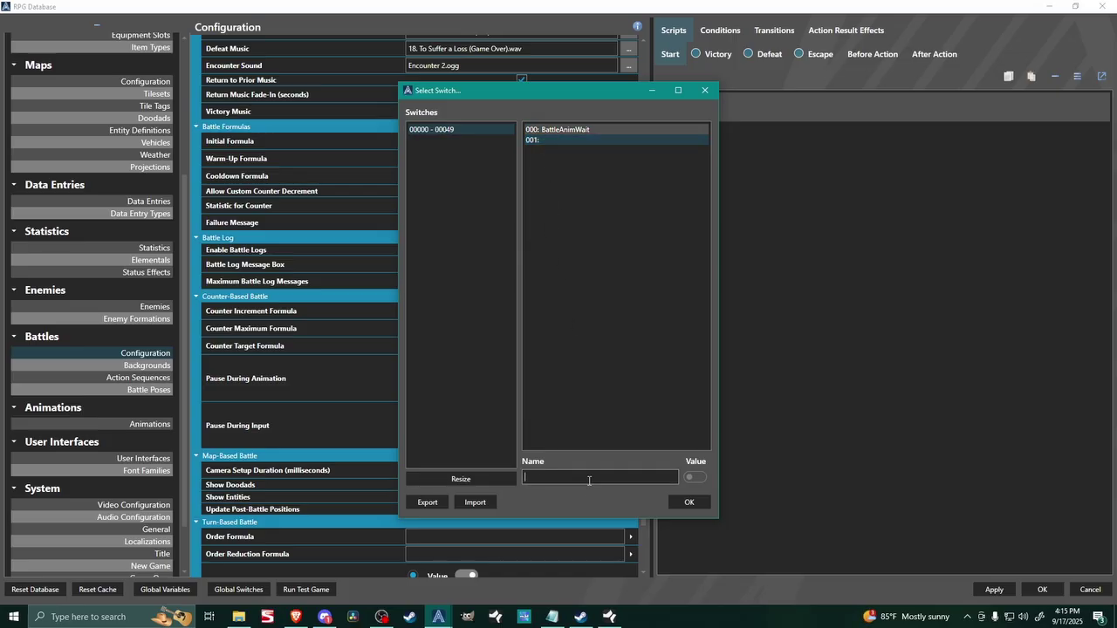
type("BattleInputWait")
left_click(686, 503)
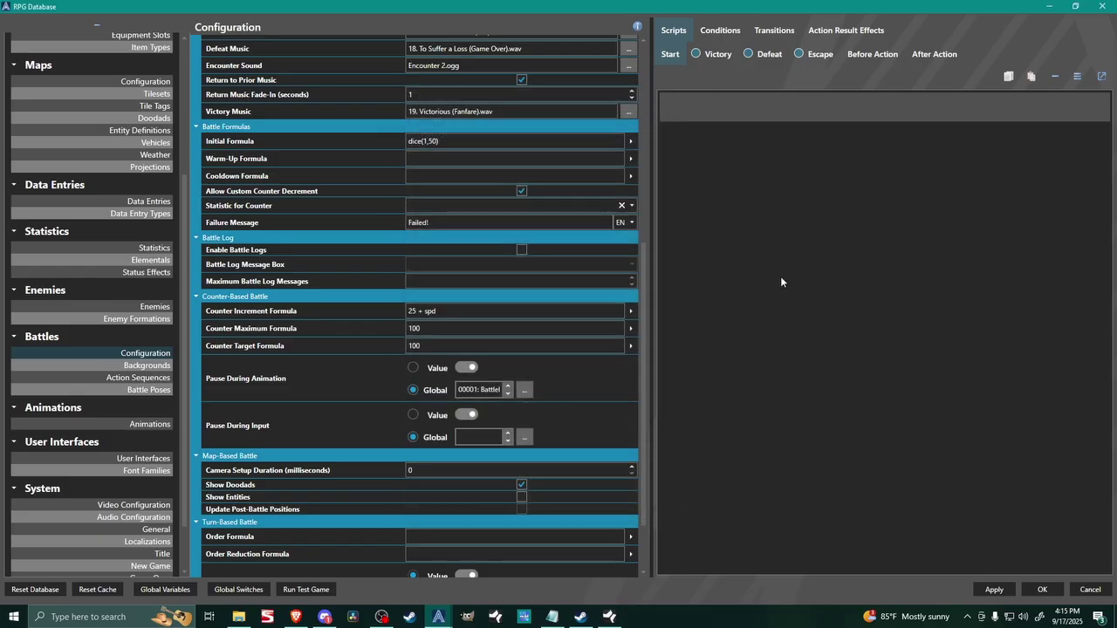
left_click(506, 394)
left_click(507, 439)
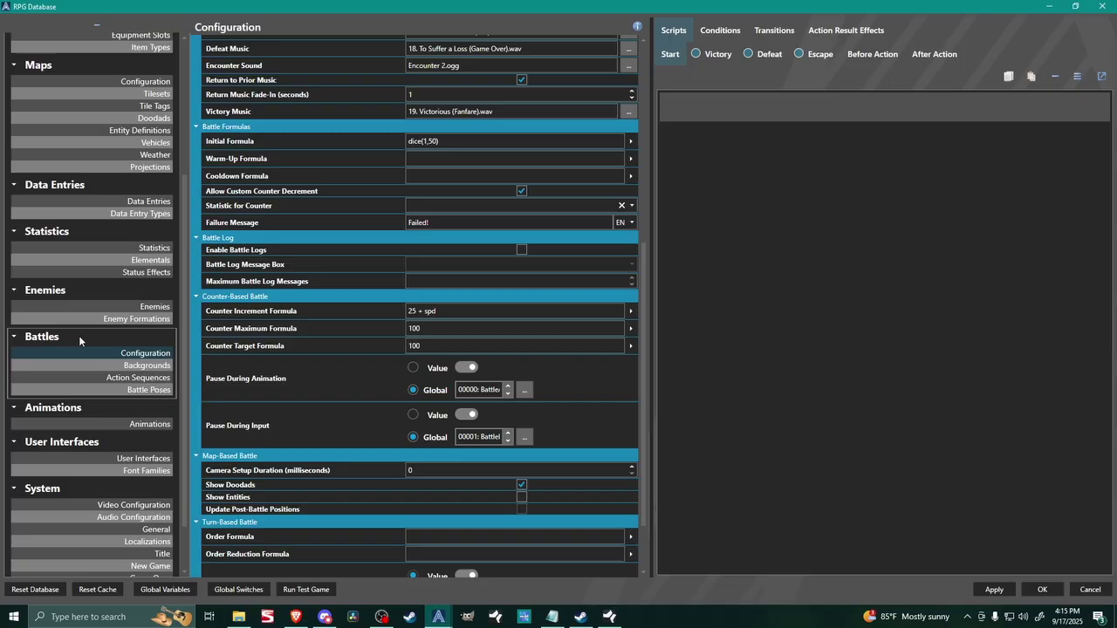
- In Options Menu Temp, delete the OPTIONS TEMP text and add a List element
scroll(140, 427, "down", 1)
left_click(140, 429)
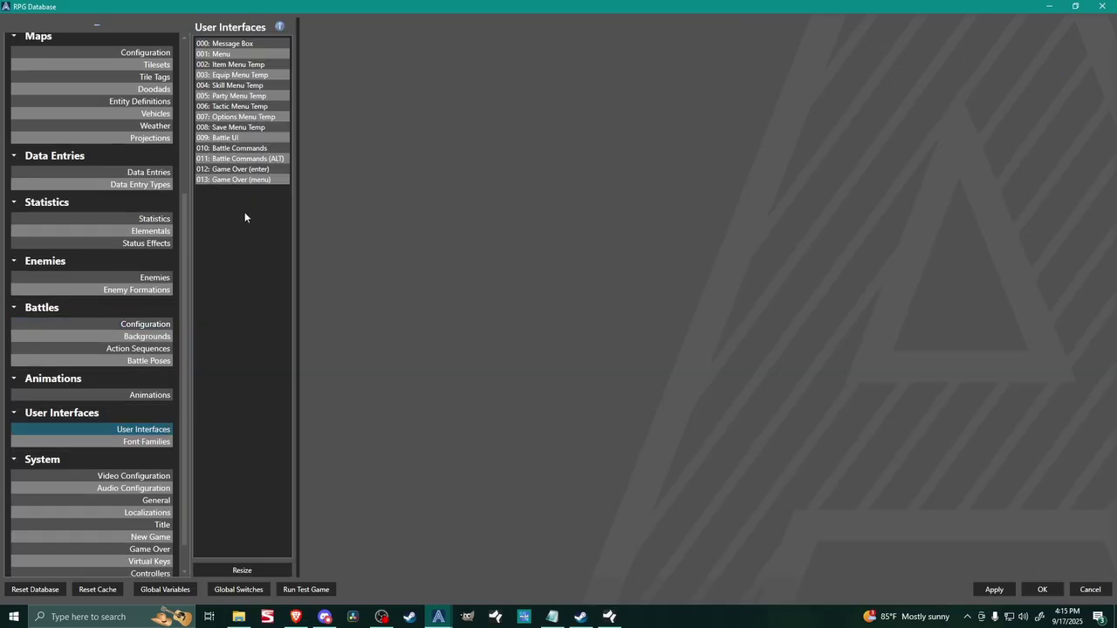
left_click(258, 117)
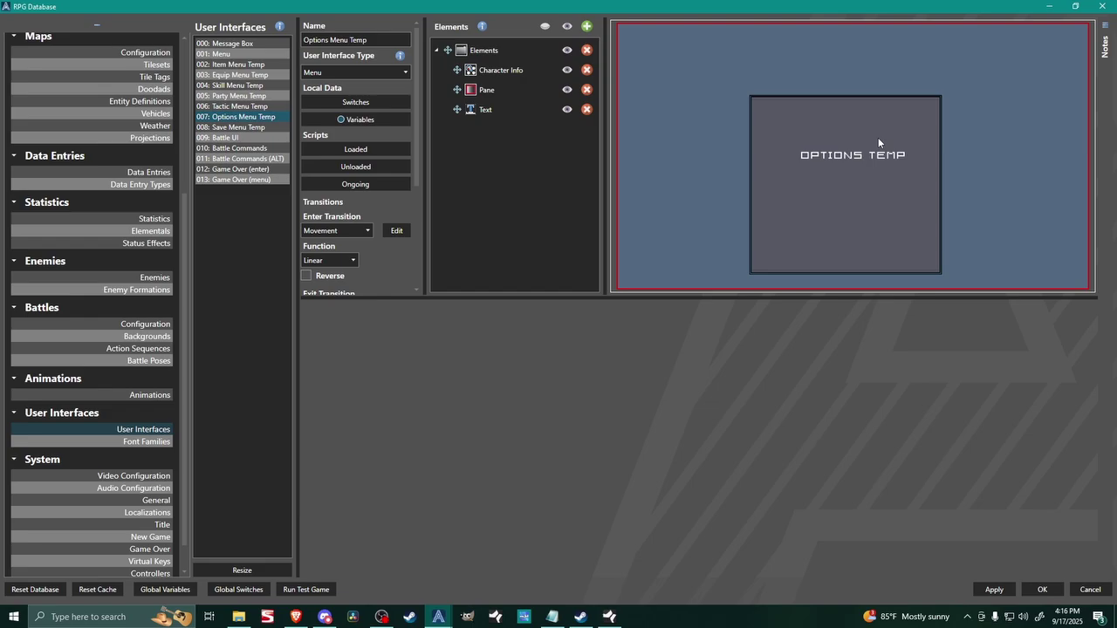
left_click(587, 109)
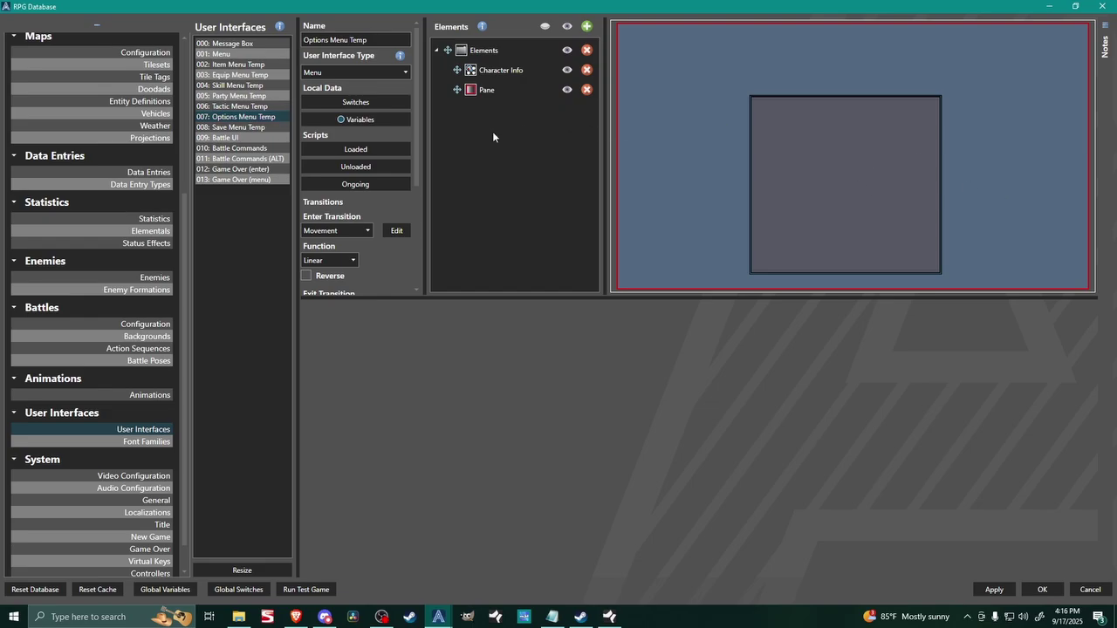
left_click(587, 26)
left_click(616, 78)
- Name the list OptionsList with two entries, Battle Anim. and Battle Timer
left_click(427, 346)
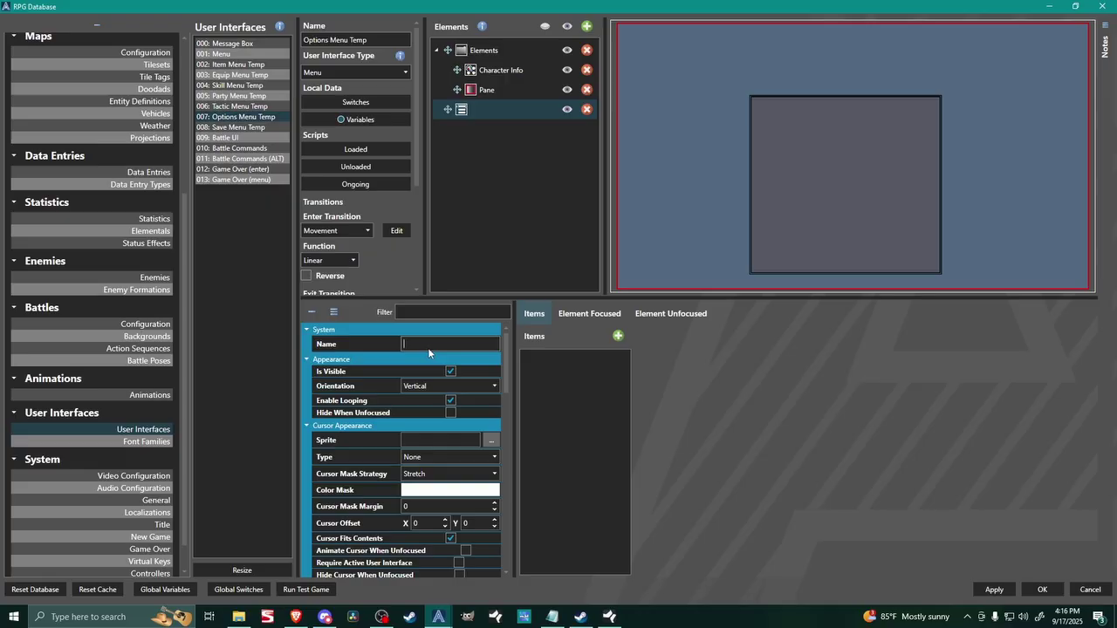
type("OptionsList")
double_click(618, 335)
left_click(576, 354)
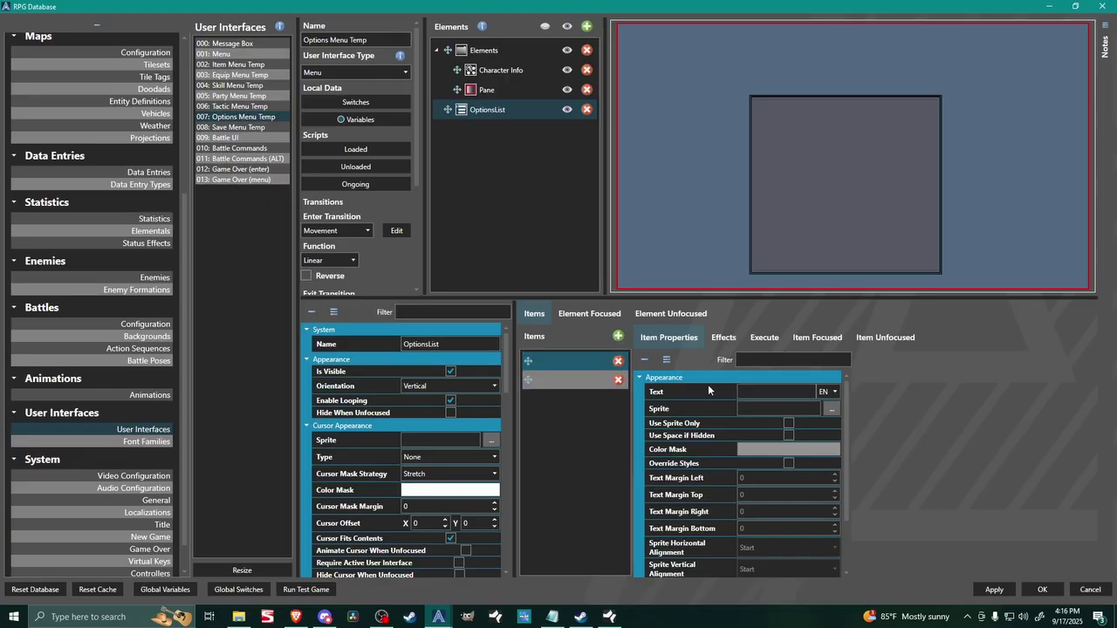
left_click(778, 393)
type("Bat")
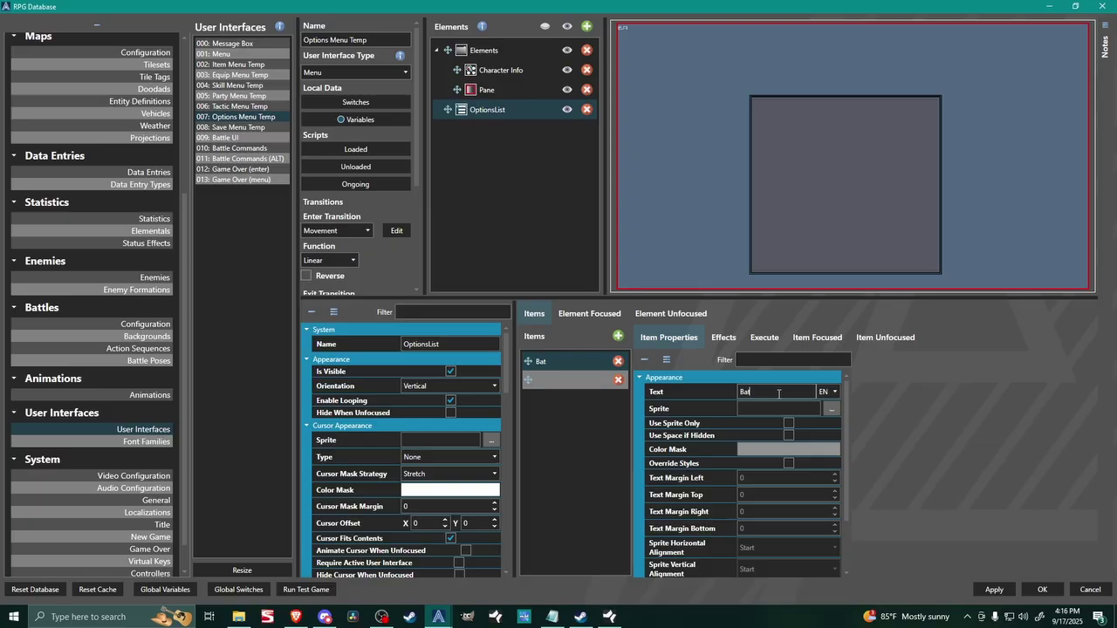
type("tle Anim.")
left_click(572, 379)
left_click(768, 393)
type("Battle Timer")
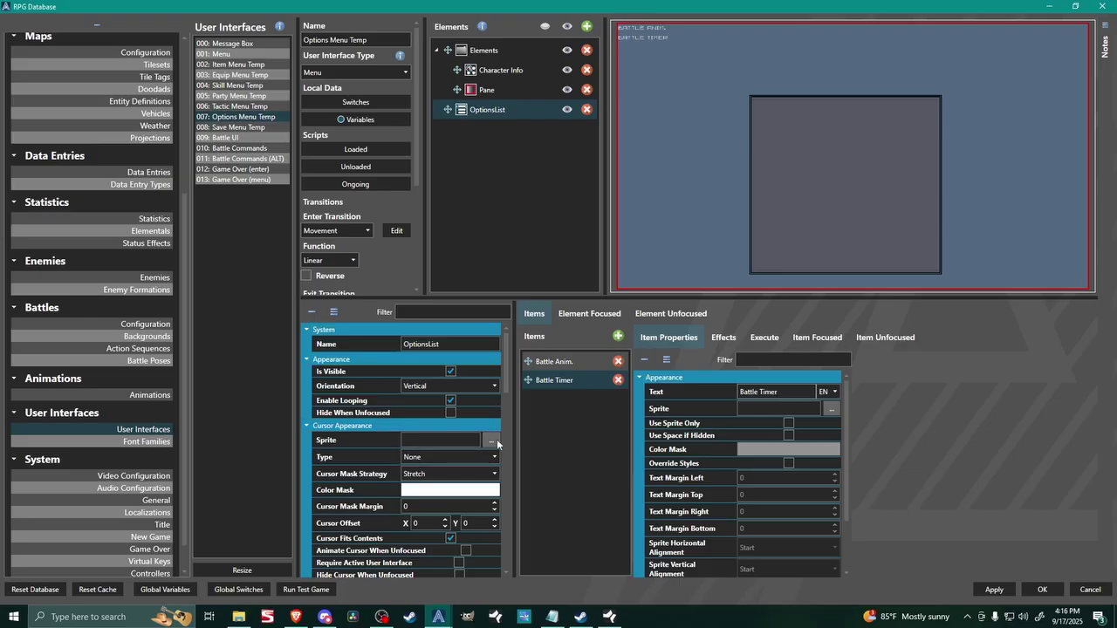
- Give OptionsList font size 32, a QUIRKERTONBACKGROUND.png cursor sprite, and an adjusted cursor colour mask
scroll(437, 472, "down", 3)
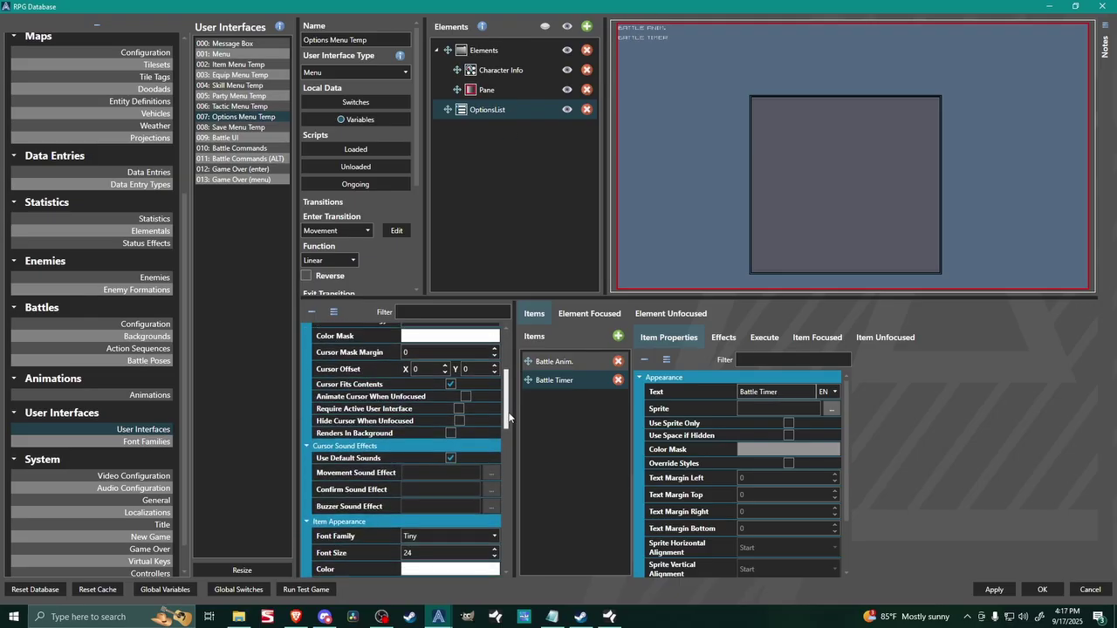
left_click(435, 517)
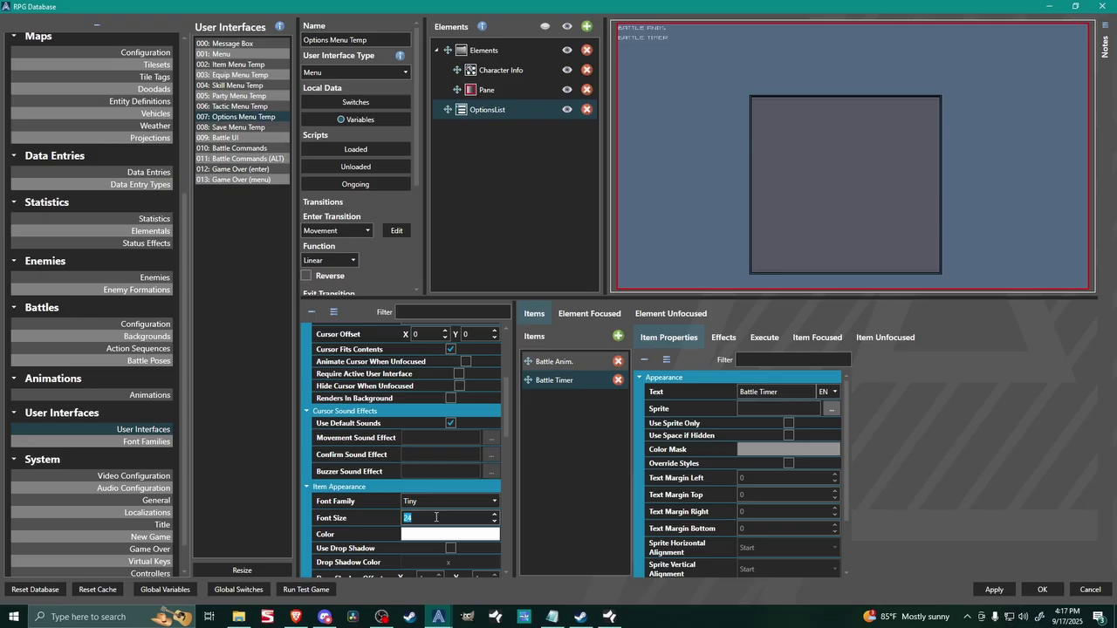
type("32")
scroll(517, 411, "up", 3)
left_click(491, 441)
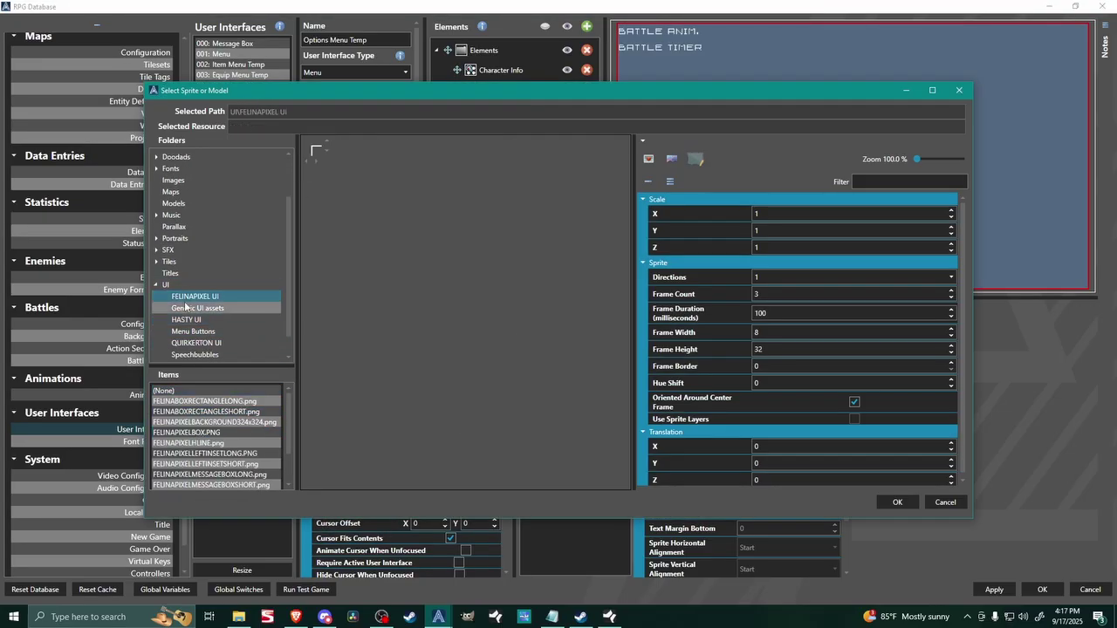
left_click(185, 343)
left_click(210, 432)
left_click(897, 502)
left_click(450, 489)
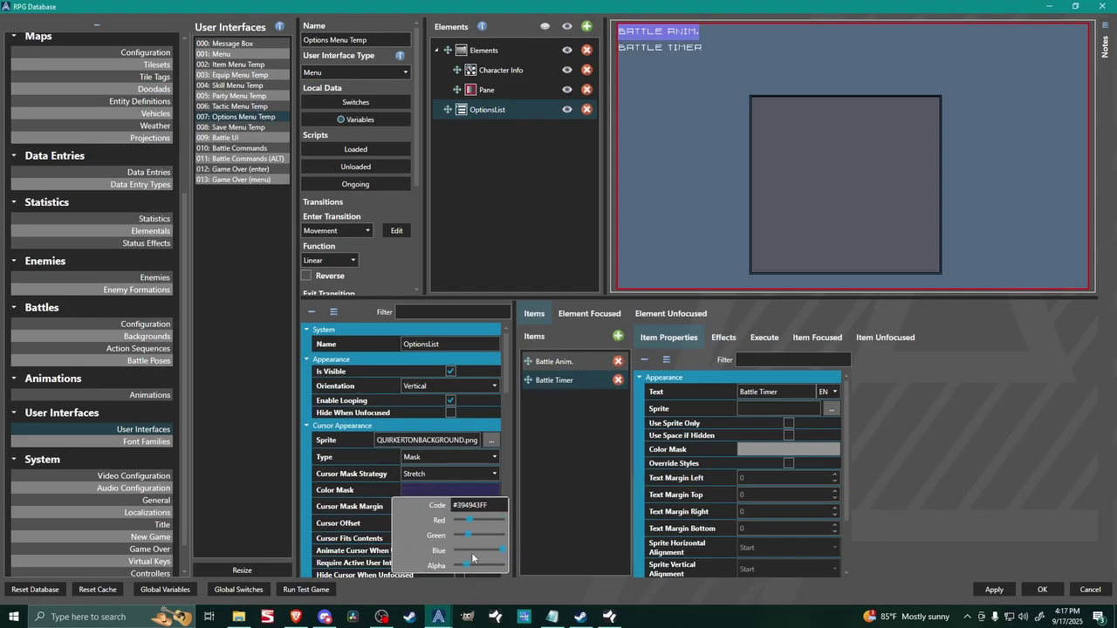
left_click(518, 548)
scroll(435, 469, "down", 5)
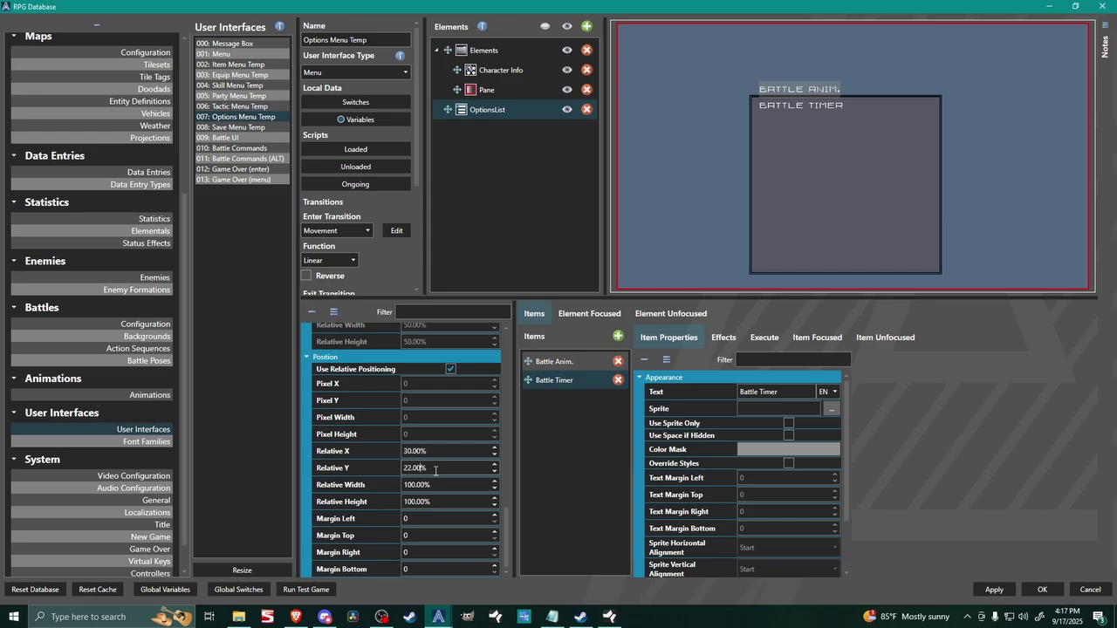
- Set OptionsList's Relative Y to 33%, undo an extra element add, and reselect OptionsList
type("33")
left_click(587, 26)
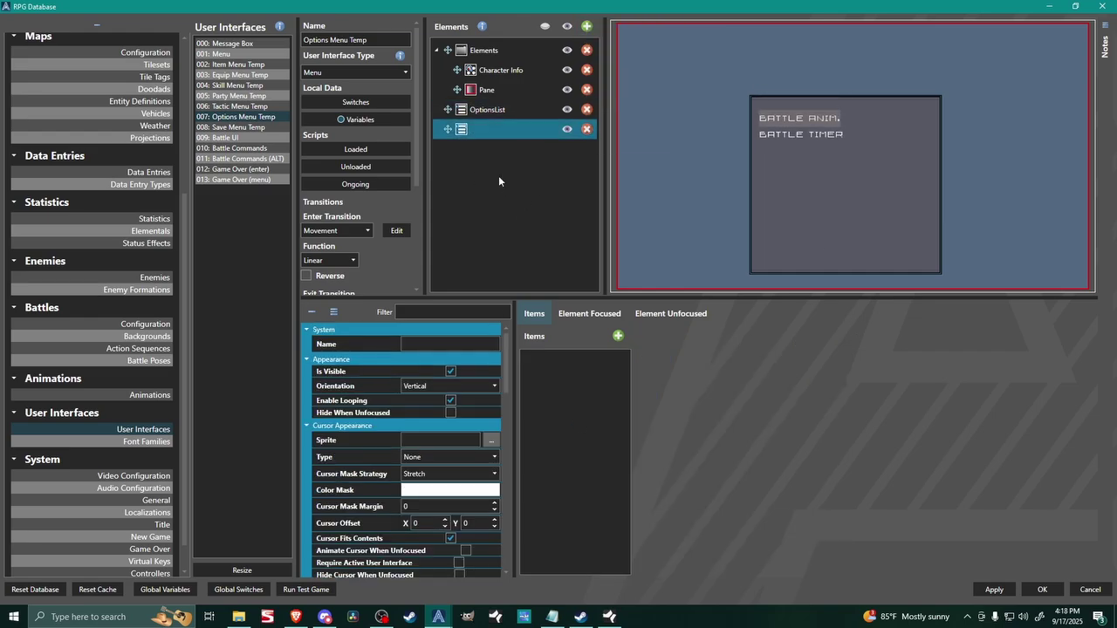
key("ctrl+z")
key("ctrl+z")
key("ctrl+z")
key("ctrl+z")
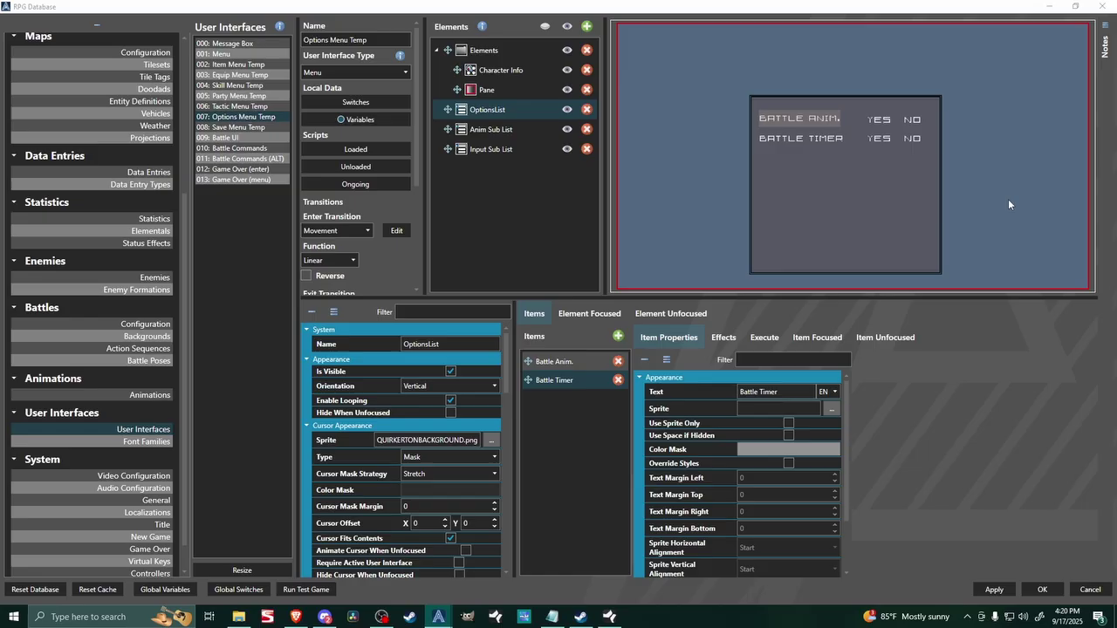
left_click(685, 123)
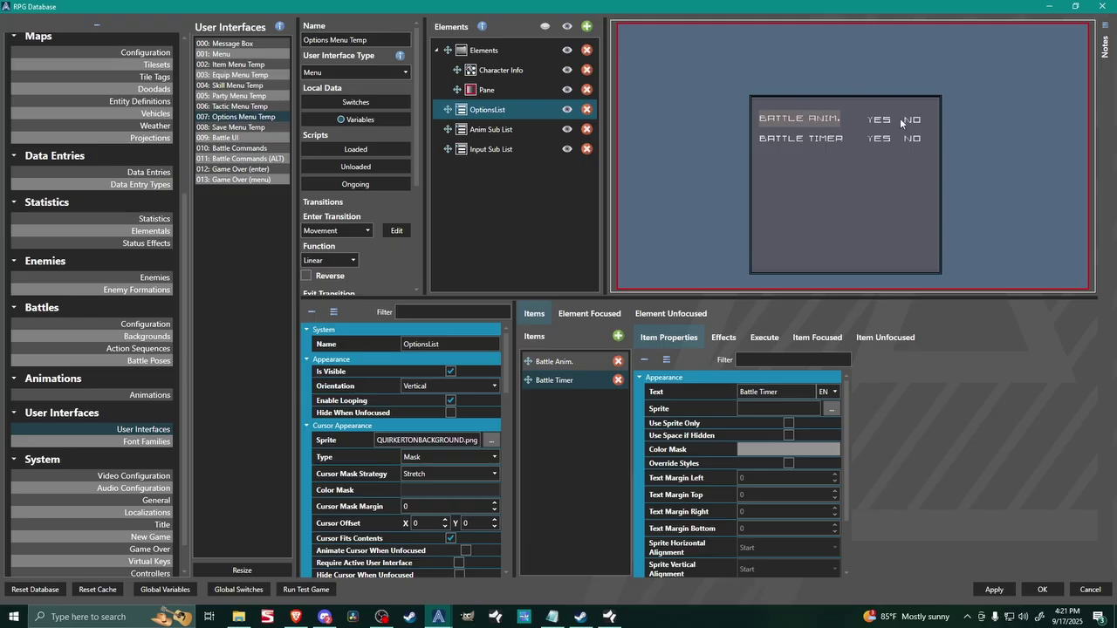
- Add a Push Focus command targeting Anim Sub List to Battle Anim.'s Execute actions
left_click(511, 137)
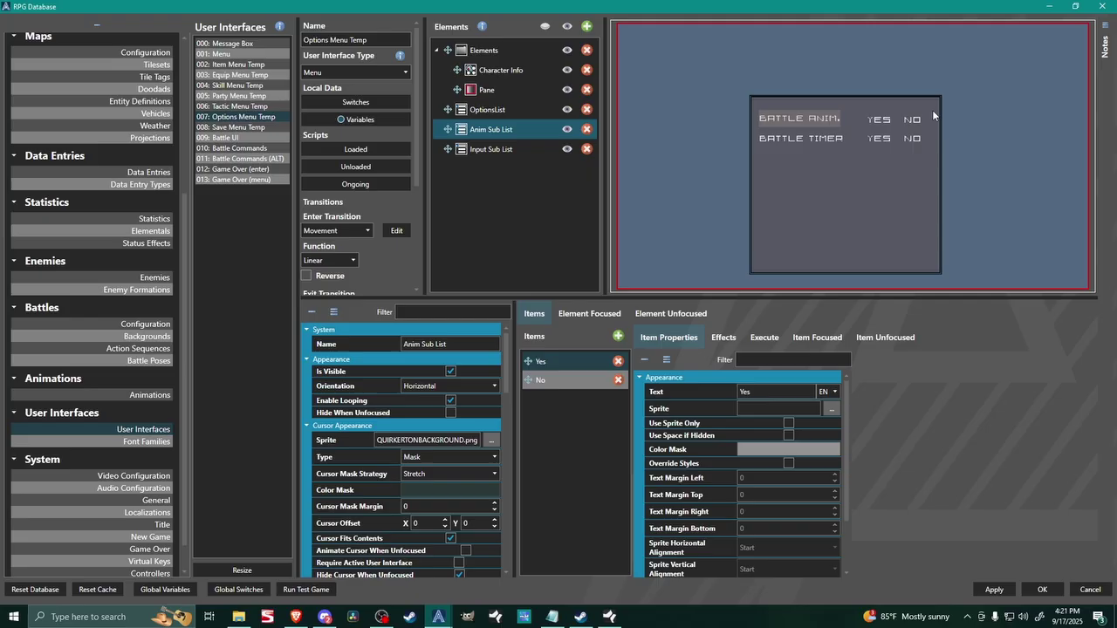
left_click(502, 150)
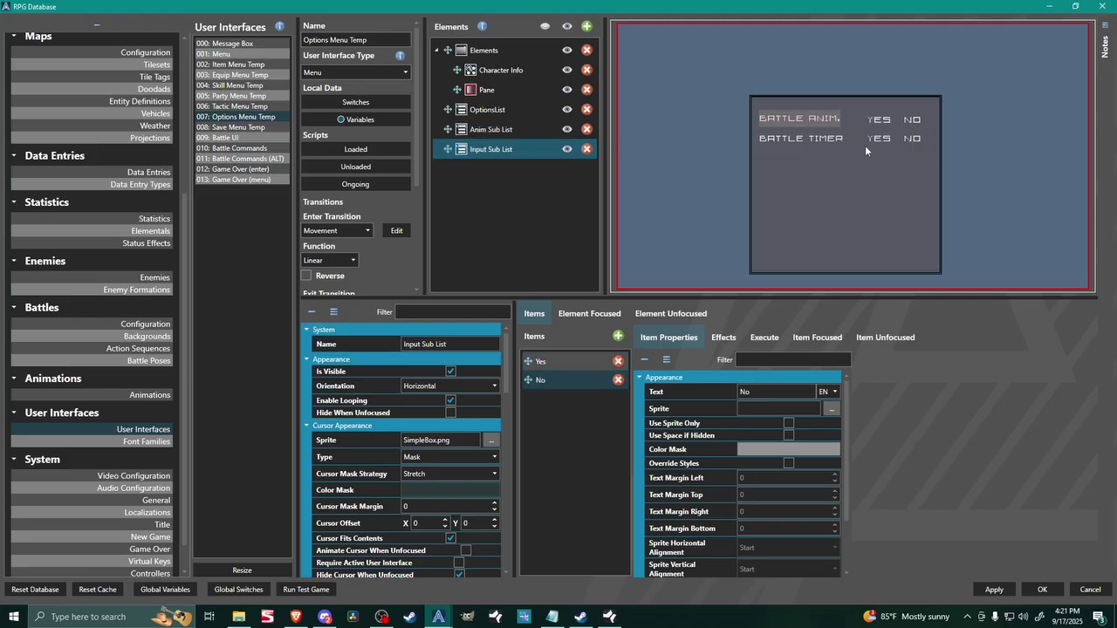
key("Up")
key("Up")
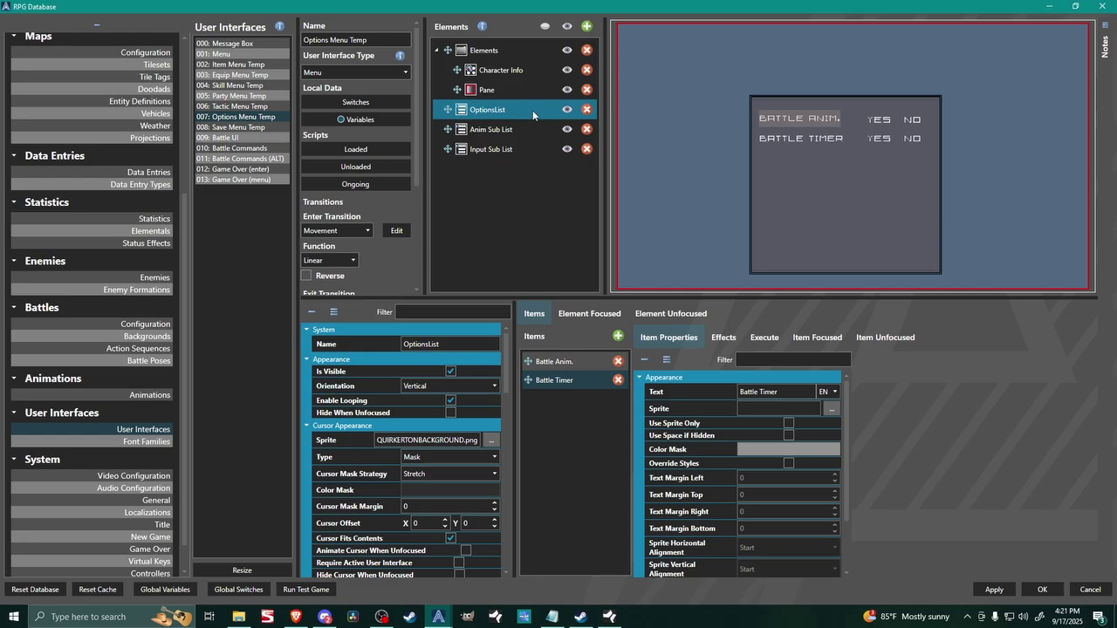
left_click(567, 365)
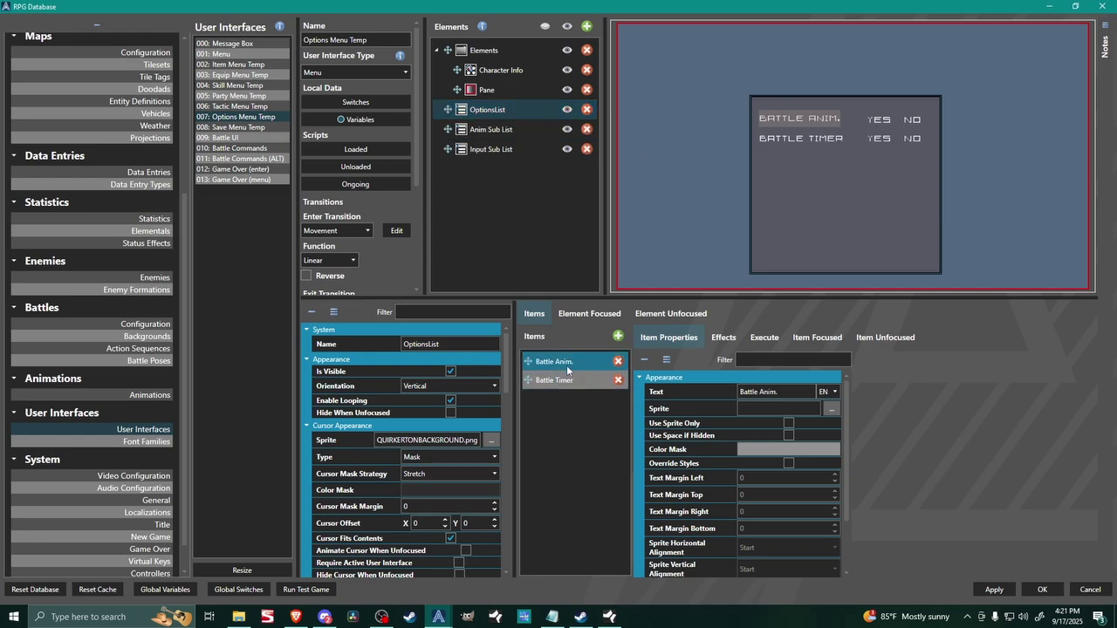
left_click(758, 340)
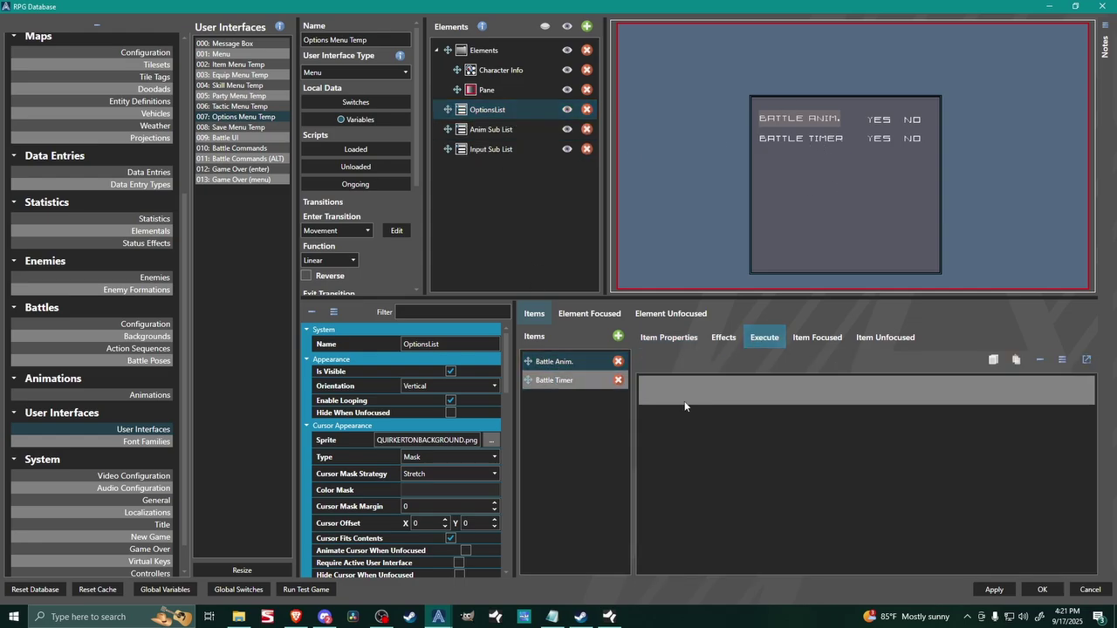
right_click(683, 397)
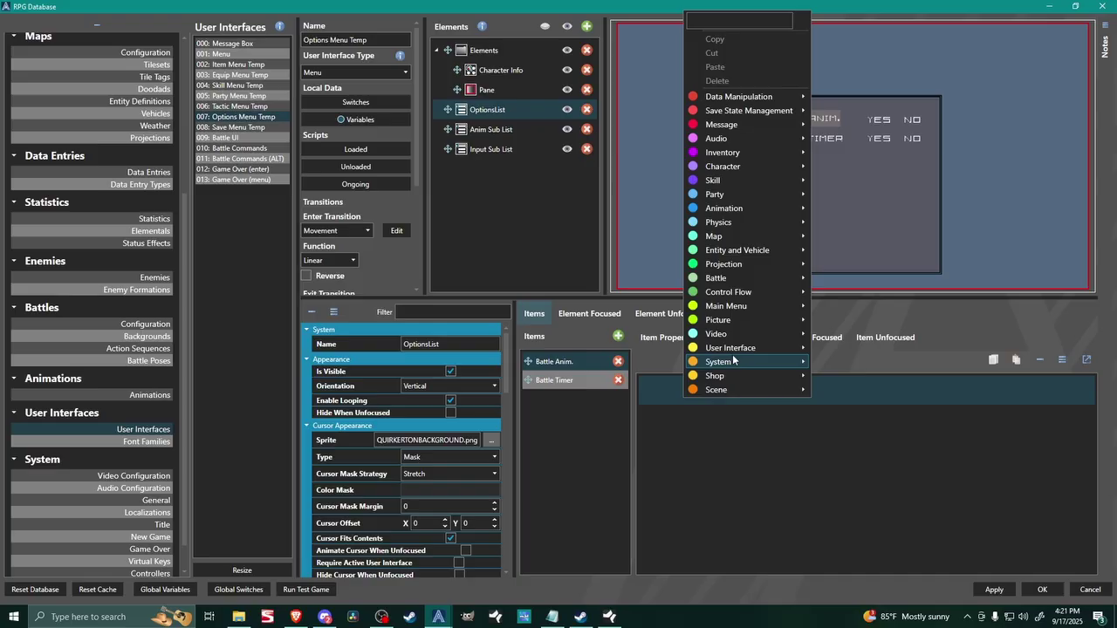
mouse_move(732, 348)
left_click(869, 392)
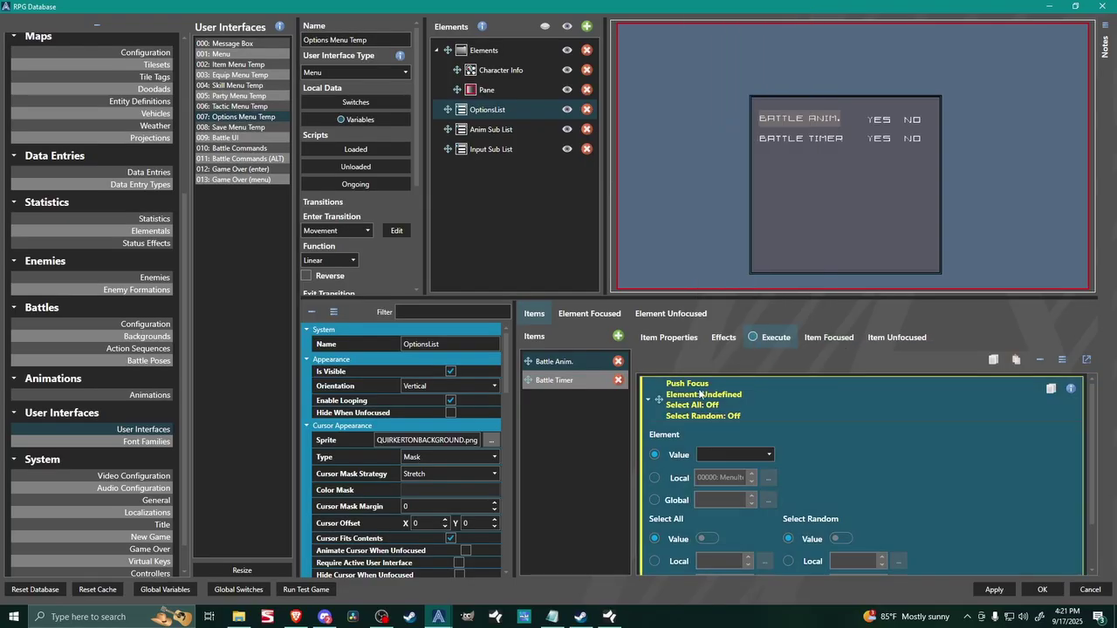
left_click(734, 453)
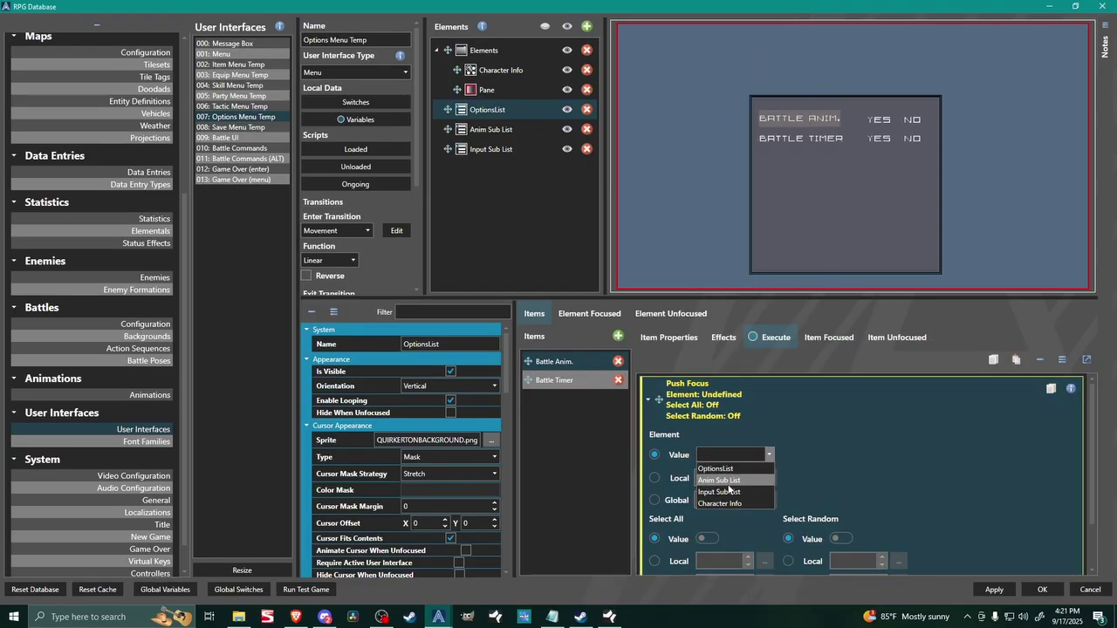
left_click(728, 482)
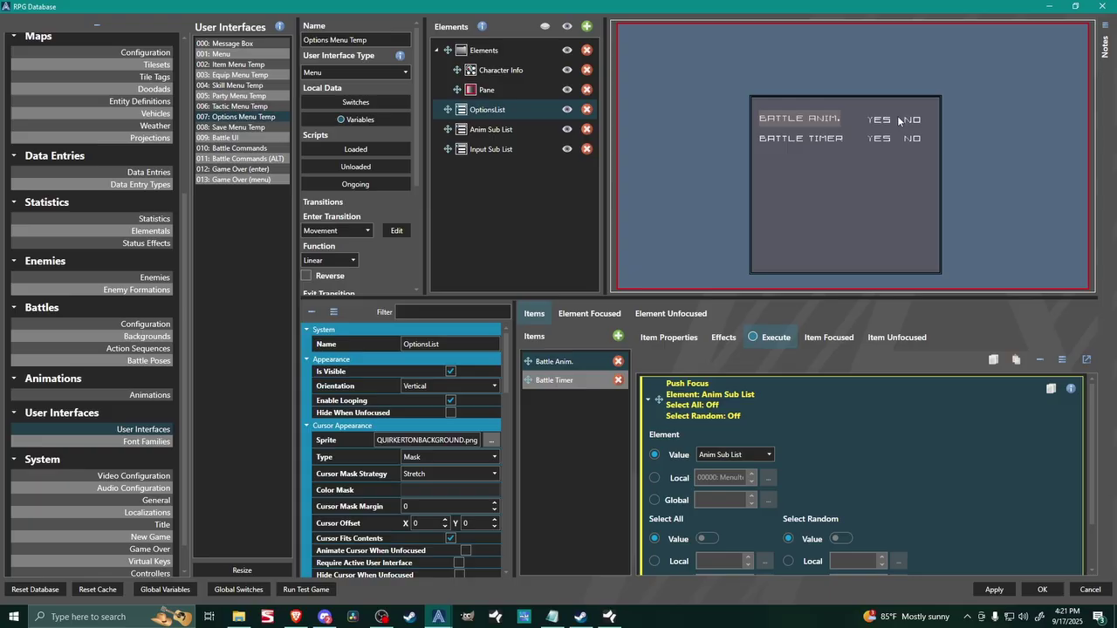
- Copy the Push Focus command to Battle Timer and retarget it to Input Sub List
right_click(758, 415)
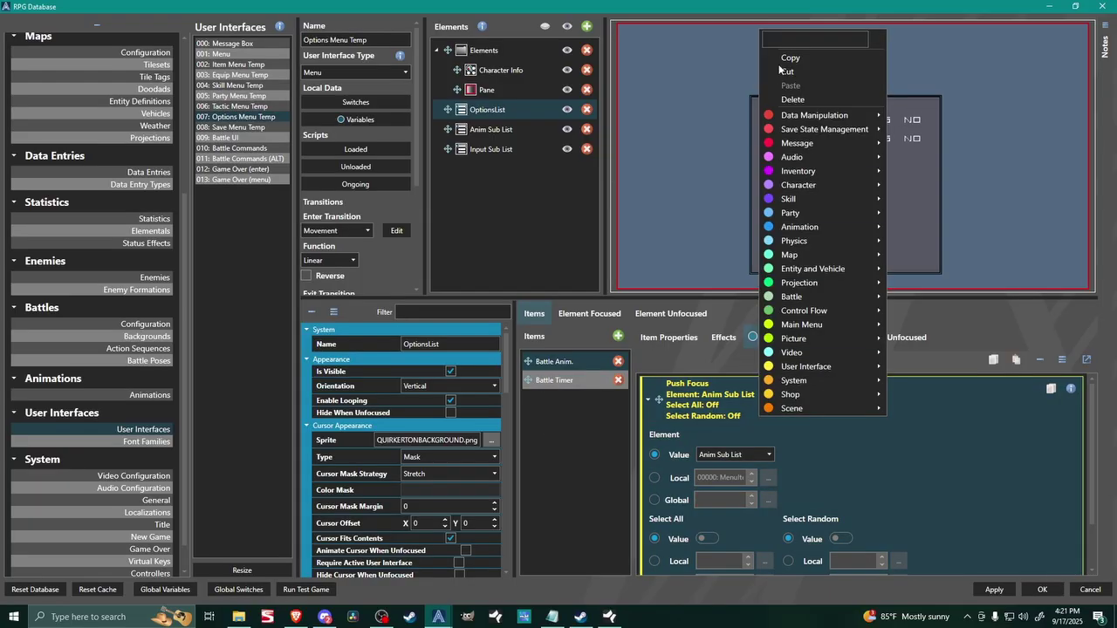
left_click(785, 55)
left_click(557, 389)
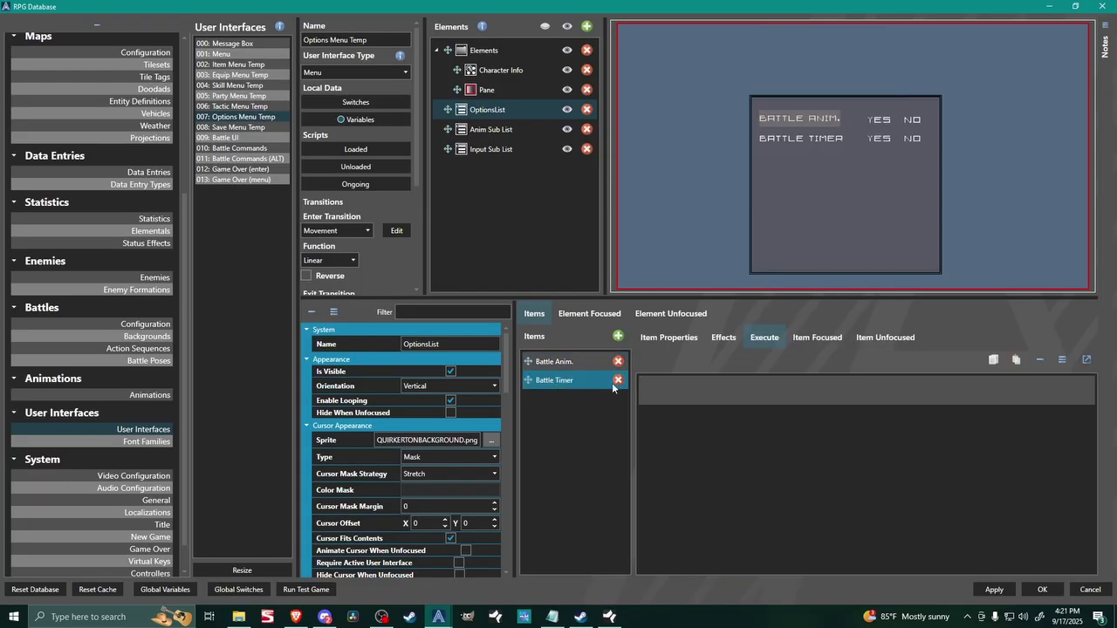
right_click(715, 391)
left_click(766, 61)
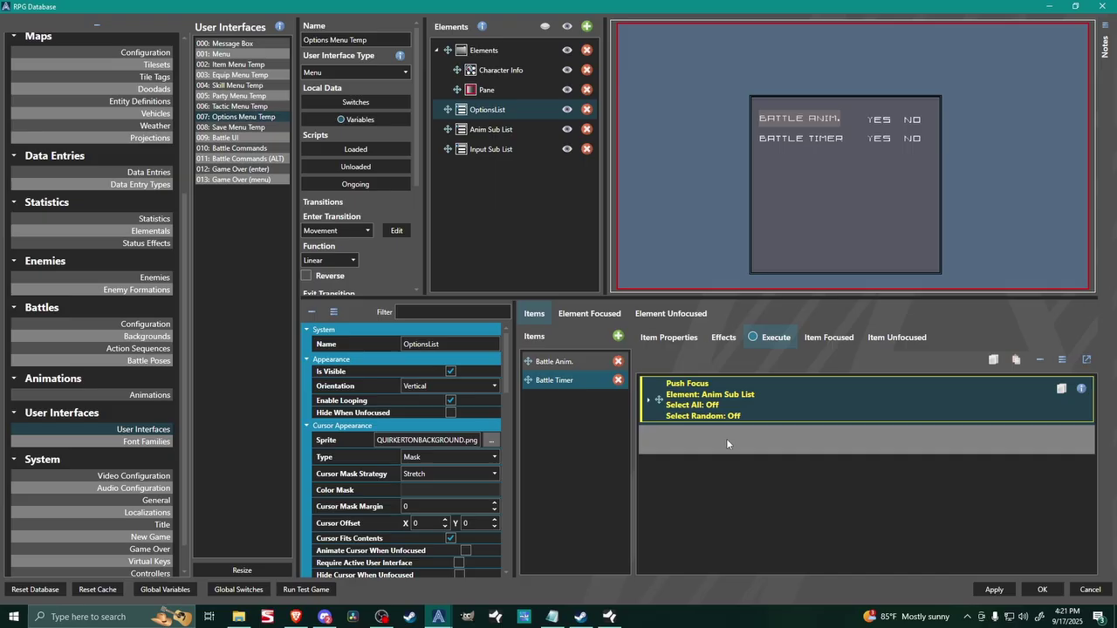
left_click(724, 407)
left_click(733, 455)
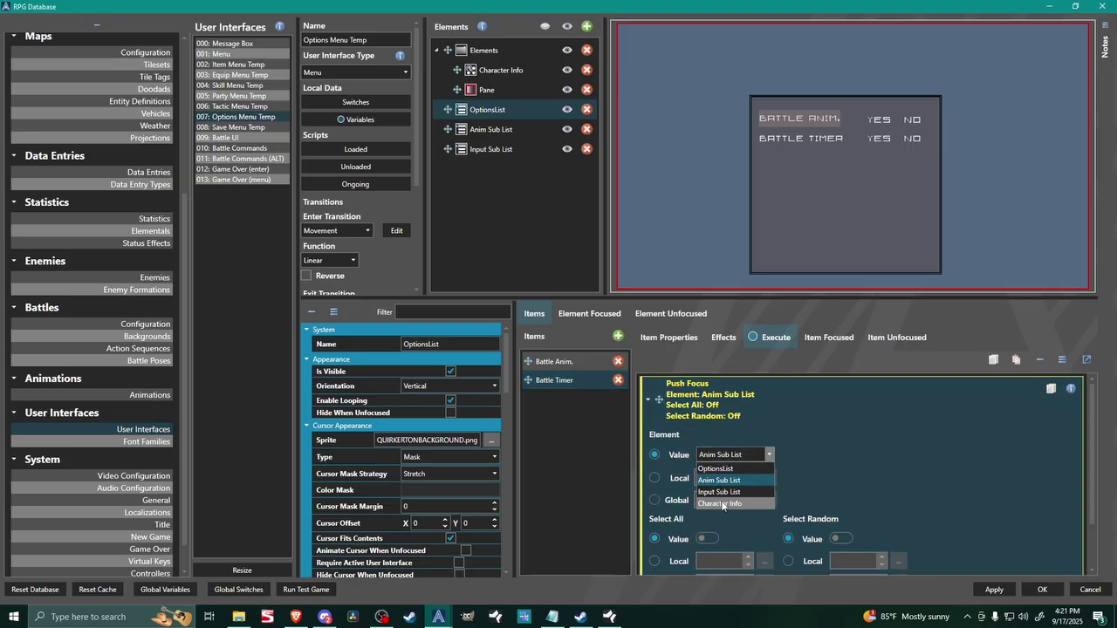
left_click(719, 492)
left_click(724, 415)
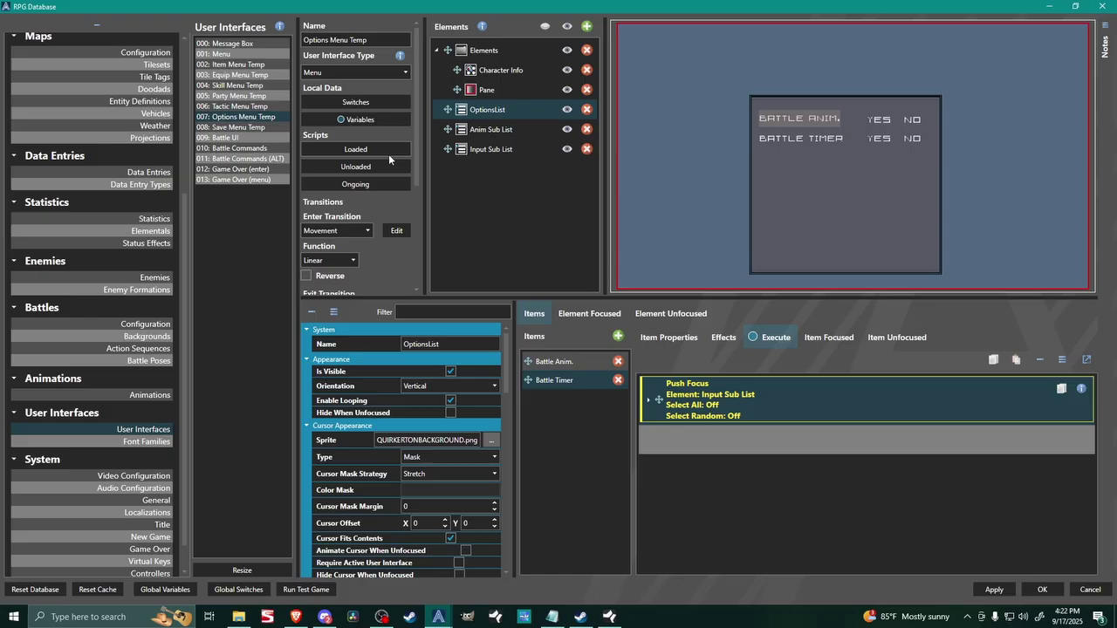
- Add a Push Focus on OptionsList to the menu's Loaded script and confirm with OK
left_click(355, 150)
right_click(335, 153)
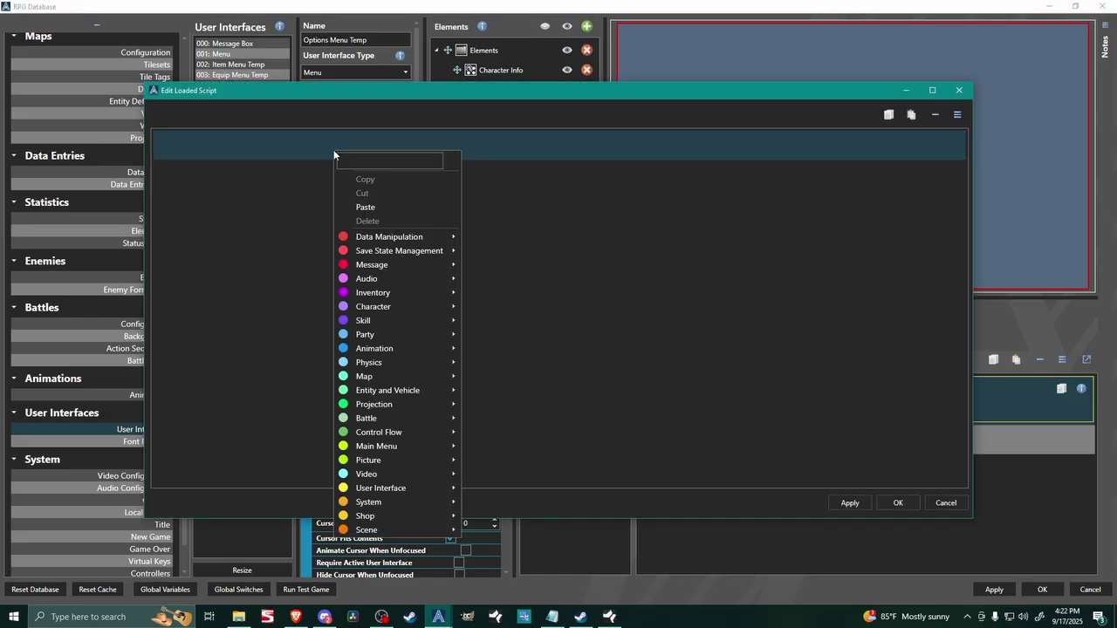
mouse_move(384, 488)
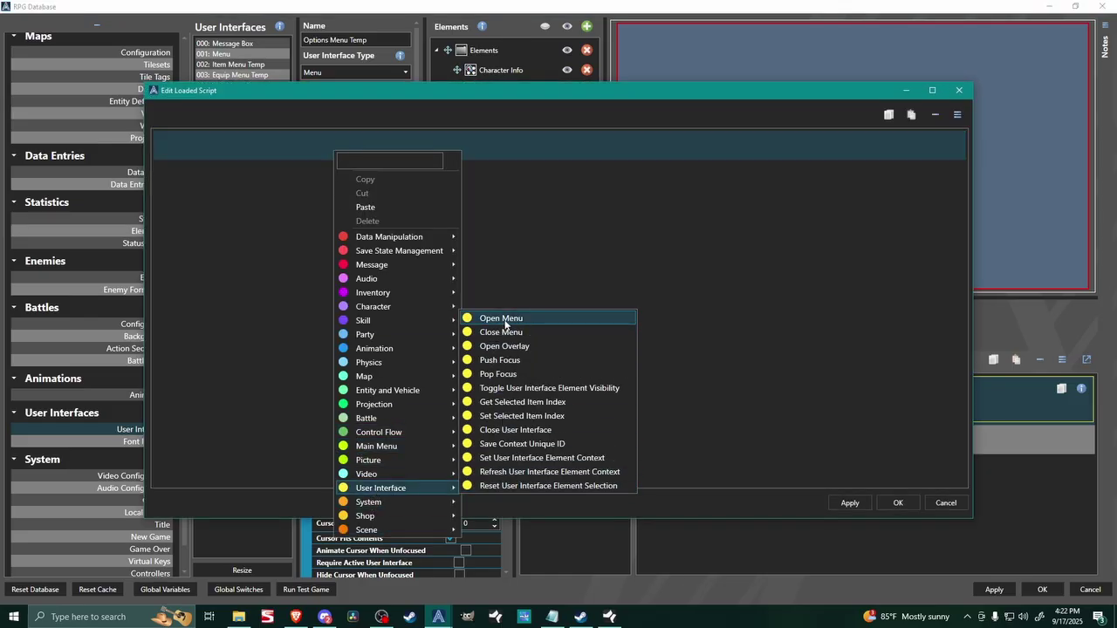
left_click(500, 360)
left_click(262, 210)
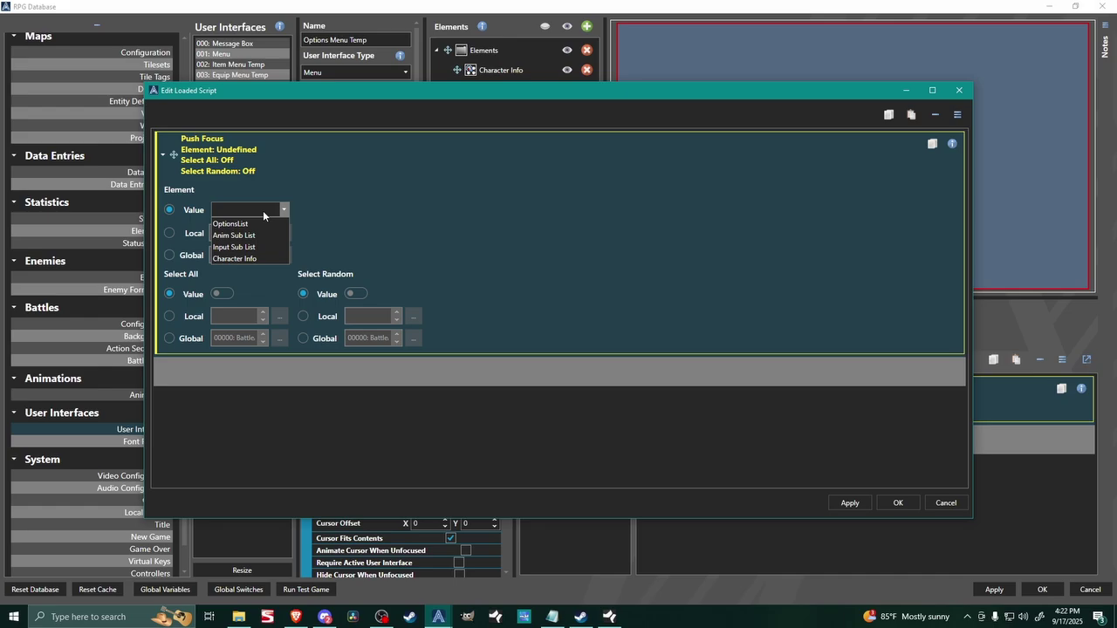
left_click(230, 223)
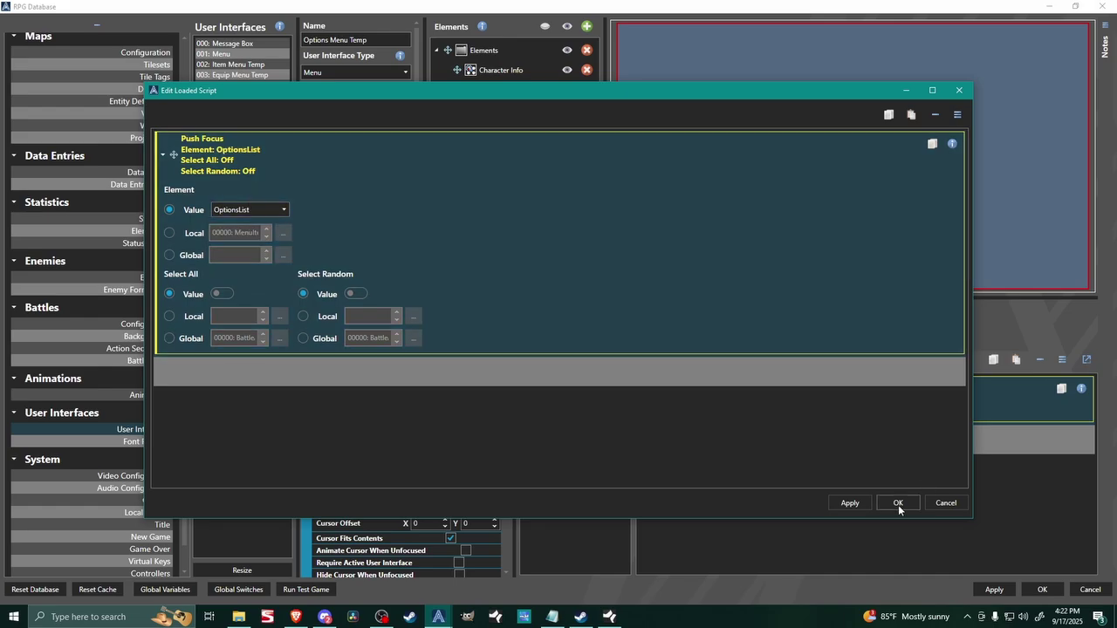
left_click(850, 503)
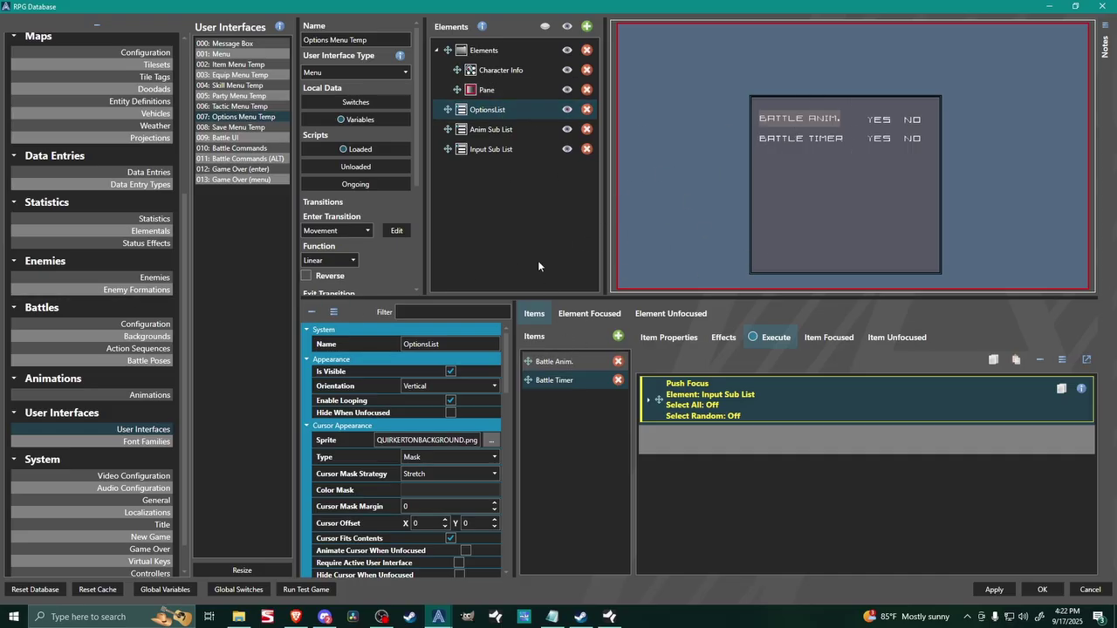
- Give Anim Sub List's Yes item a Change Switch setting BattleAnimWait On
left_click(502, 129)
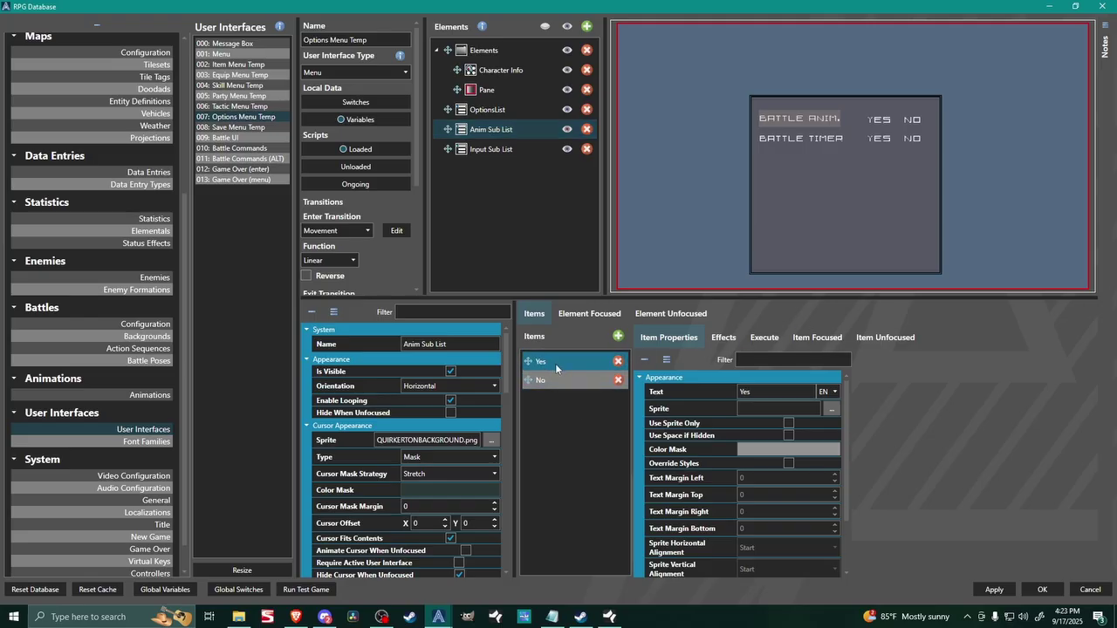
left_click(764, 338)
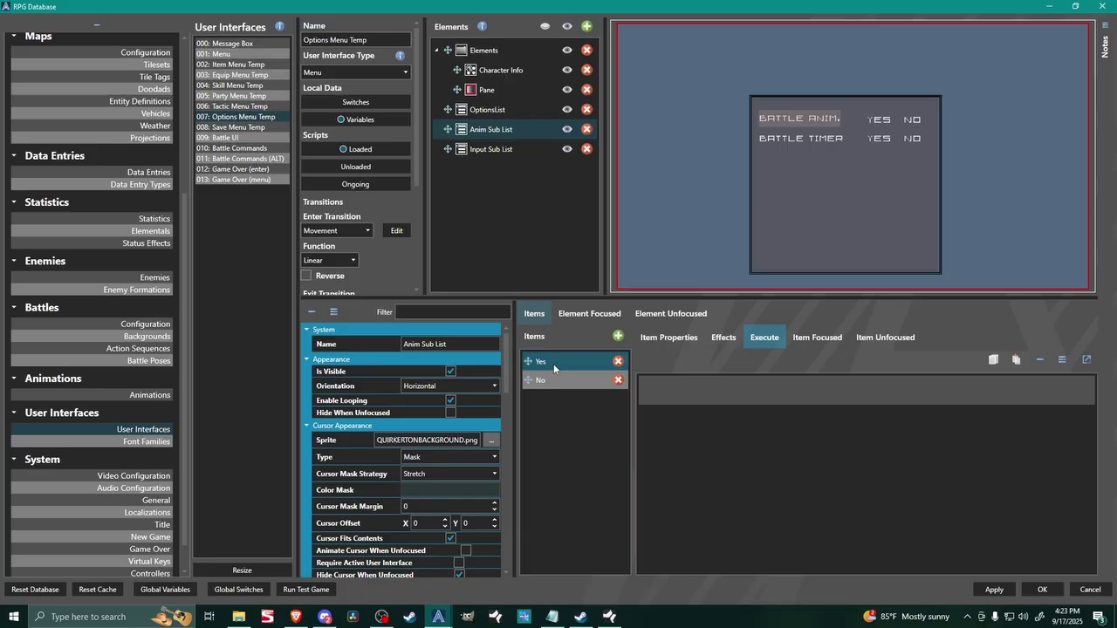
left_click(720, 396)
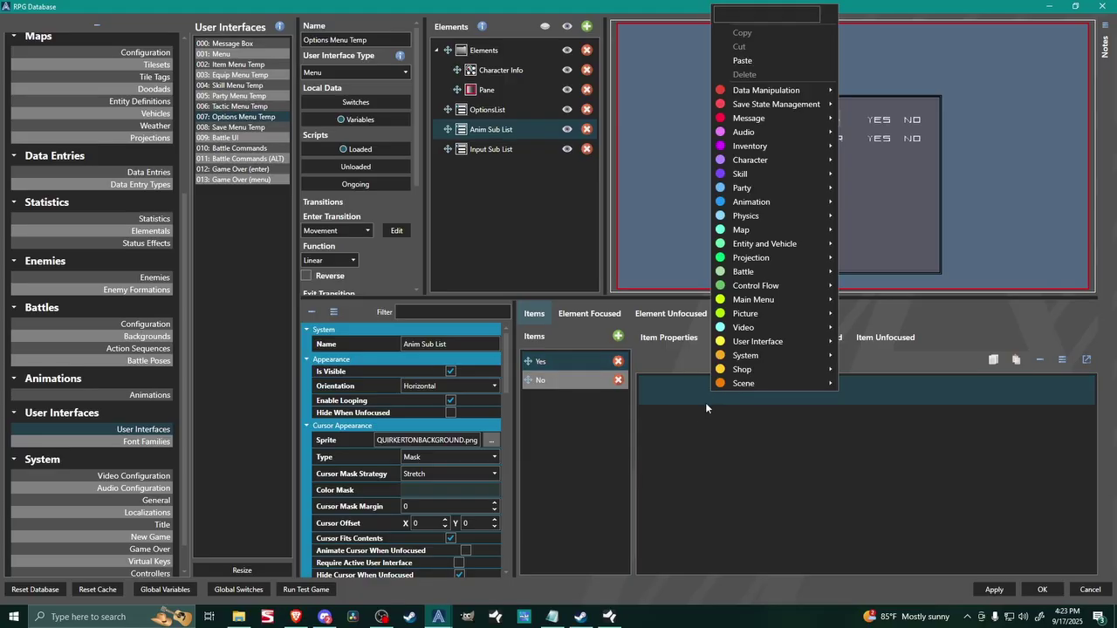
mouse_move(758, 90)
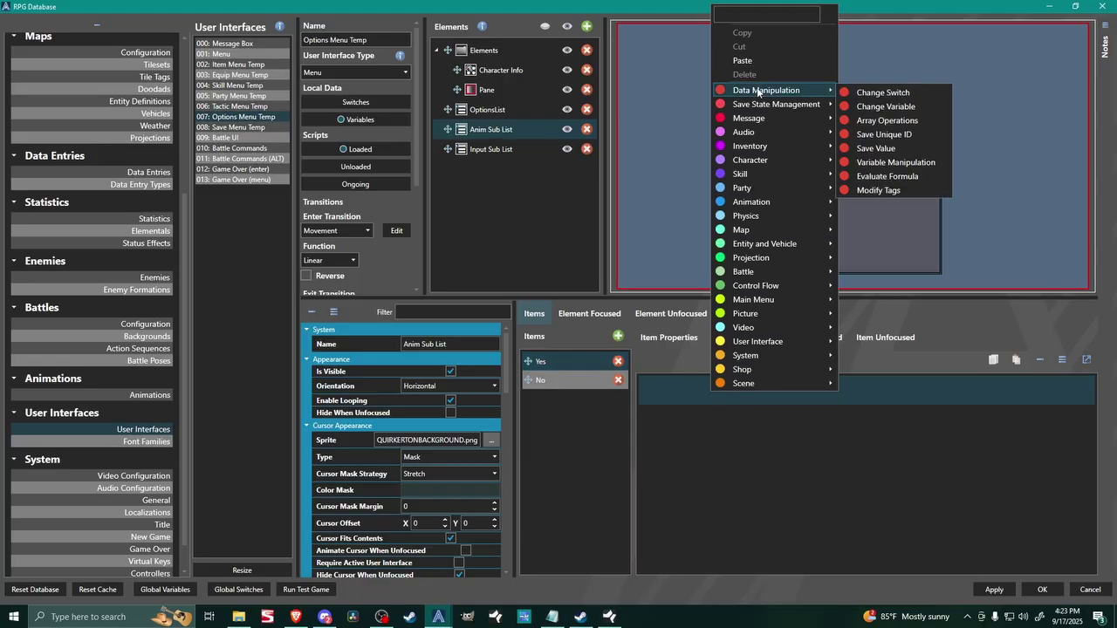
left_click(910, 96)
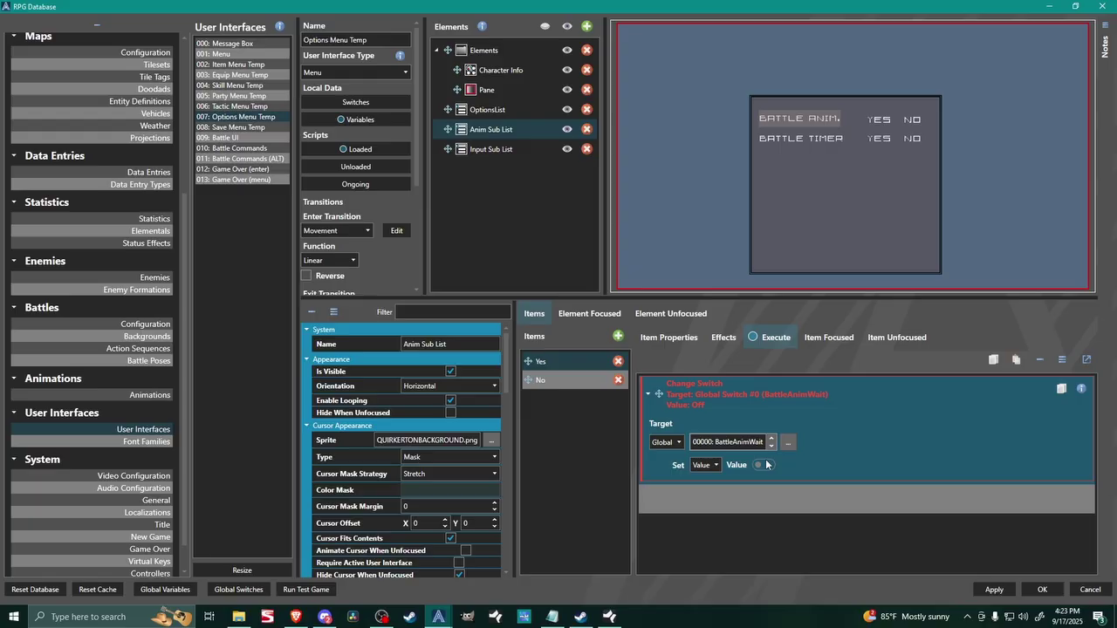
left_click(761, 465)
- Copy that Change Switch command to the No item and set it to Off
right_click(698, 389)
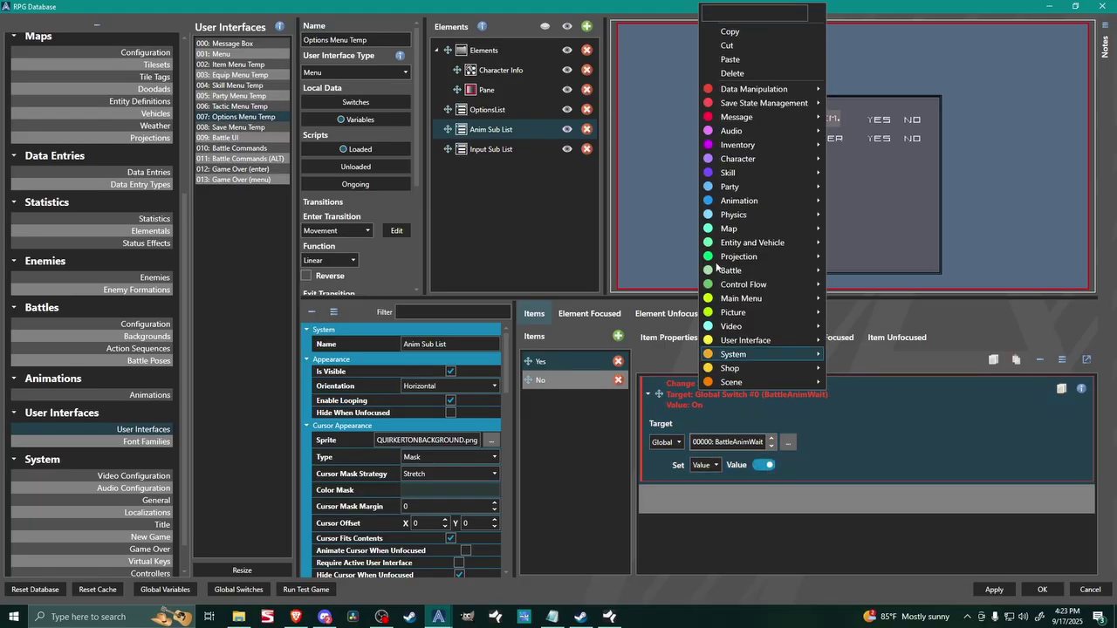
left_click(725, 32)
left_click(541, 382)
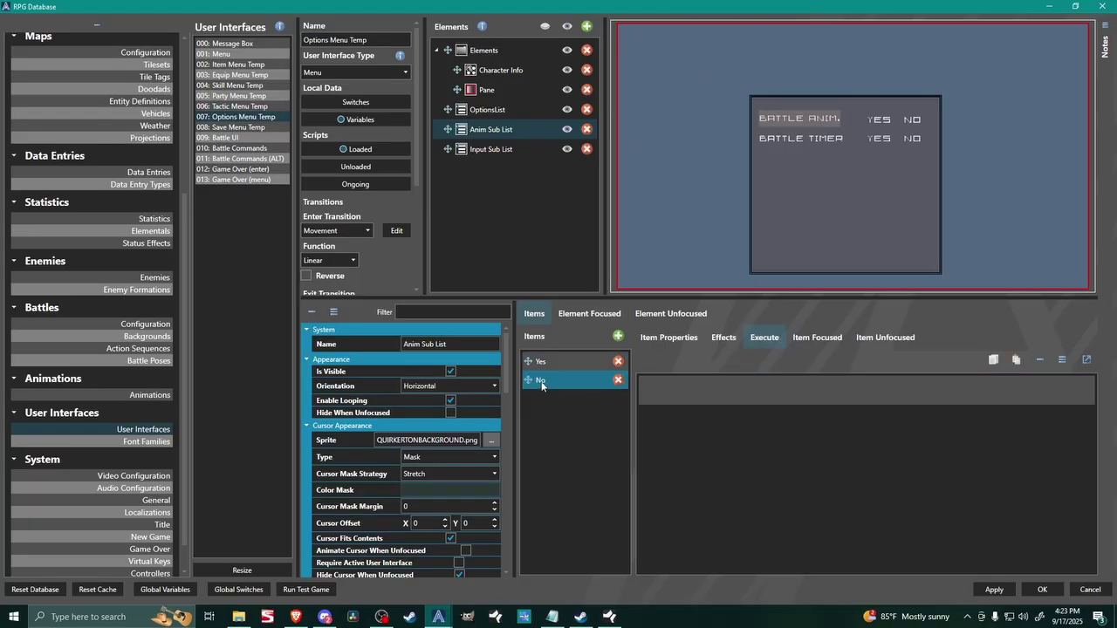
right_click(700, 386)
left_click(764, 274)
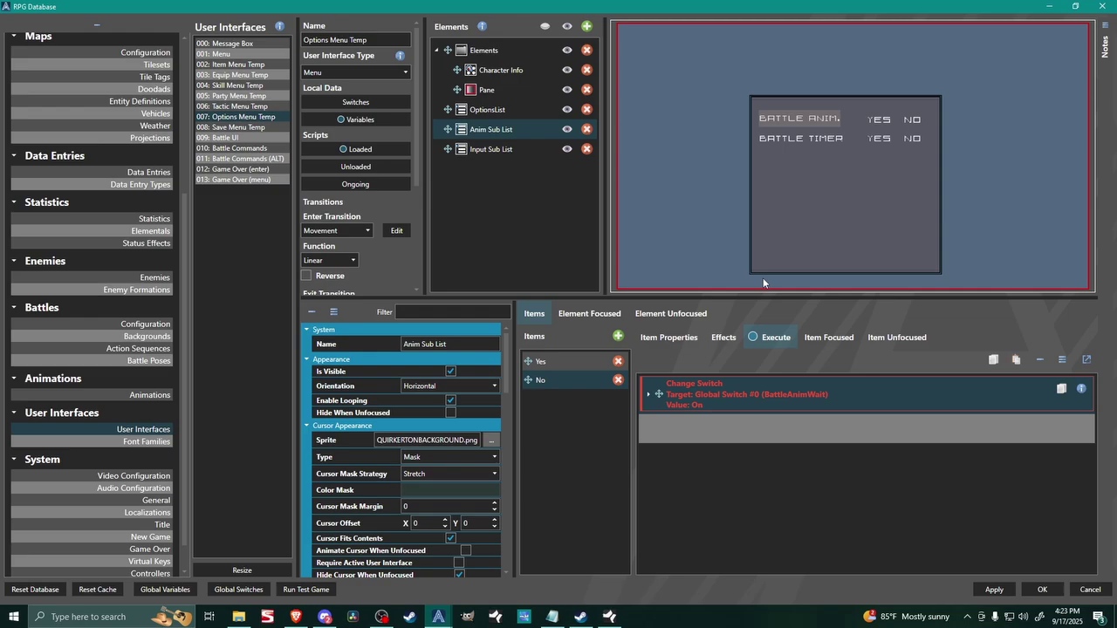
left_click(723, 389)
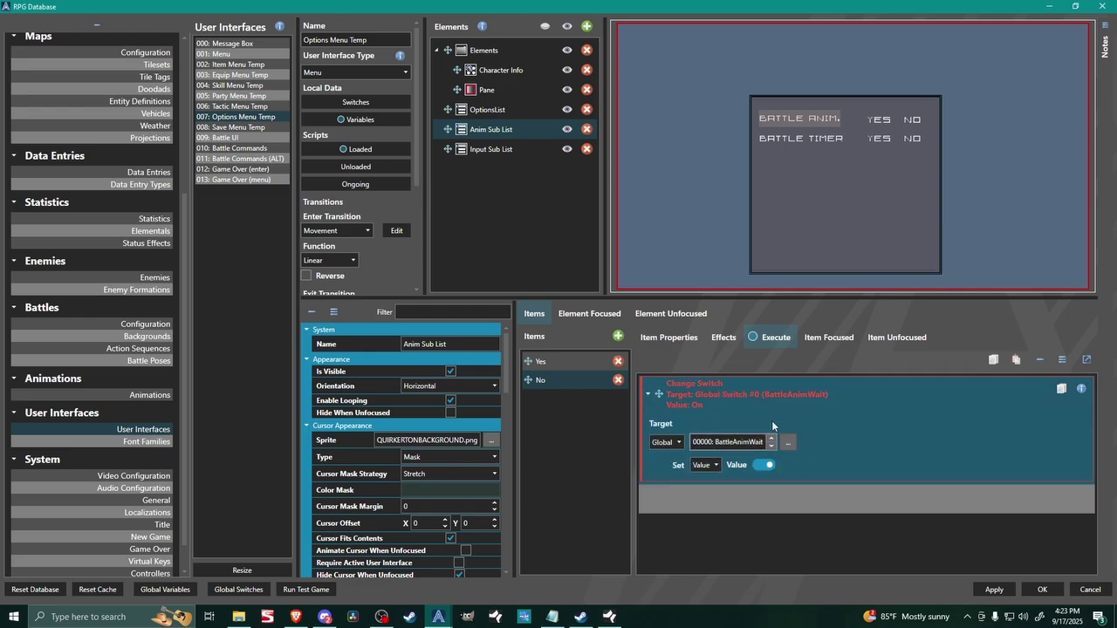
left_click(763, 464)
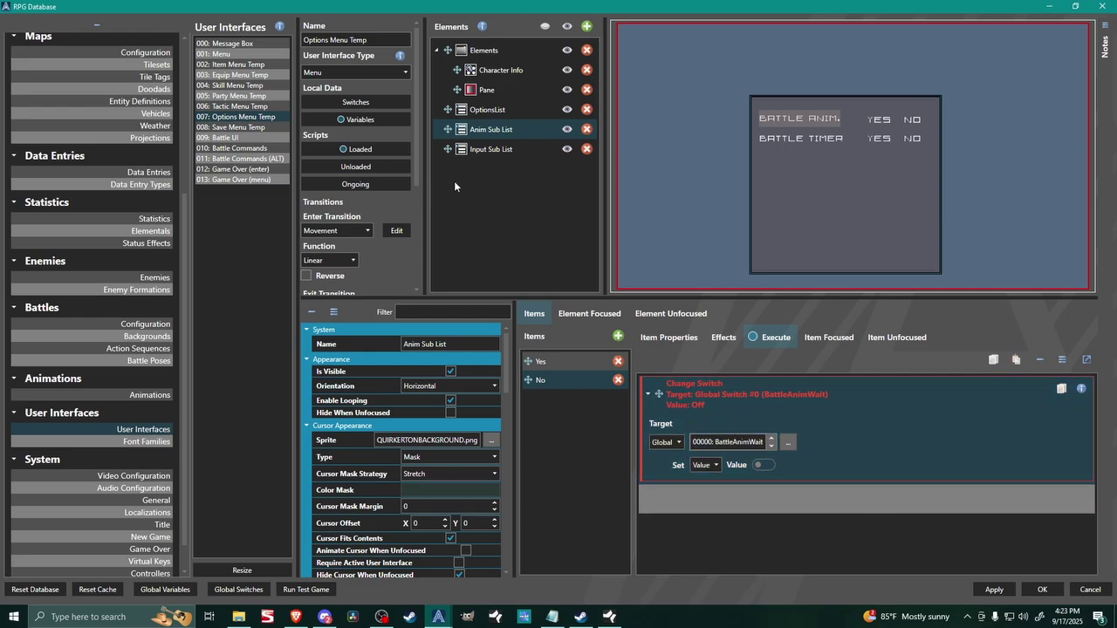
- Give Input Sub List's Yes item a Change Switch command on BattleInputWait
left_click(506, 150)
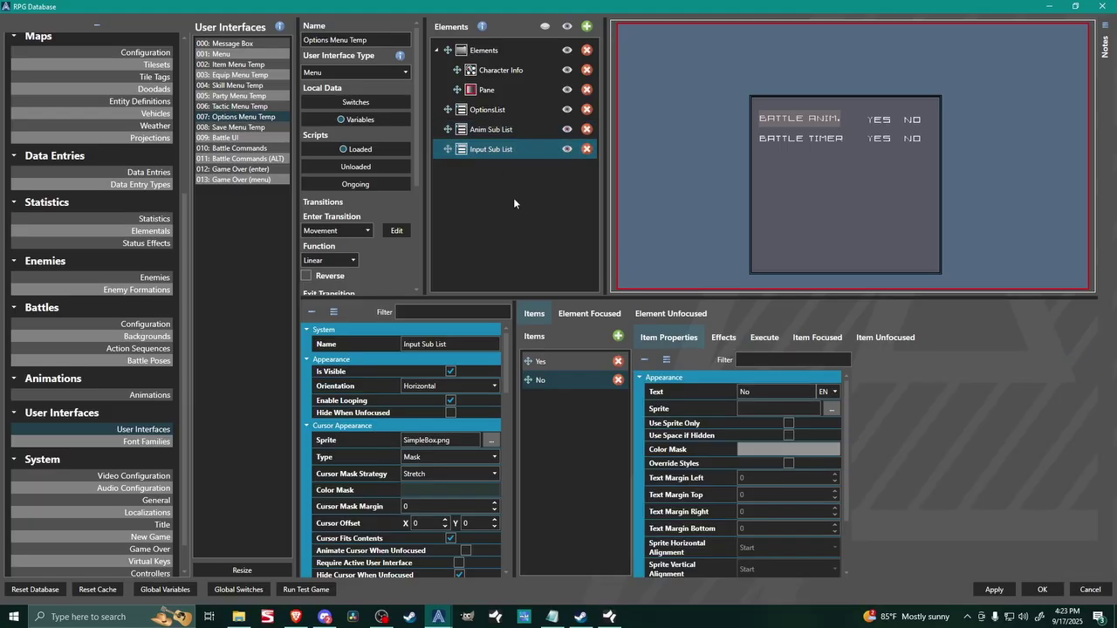
left_click(551, 361)
left_click(764, 337)
right_click(720, 397)
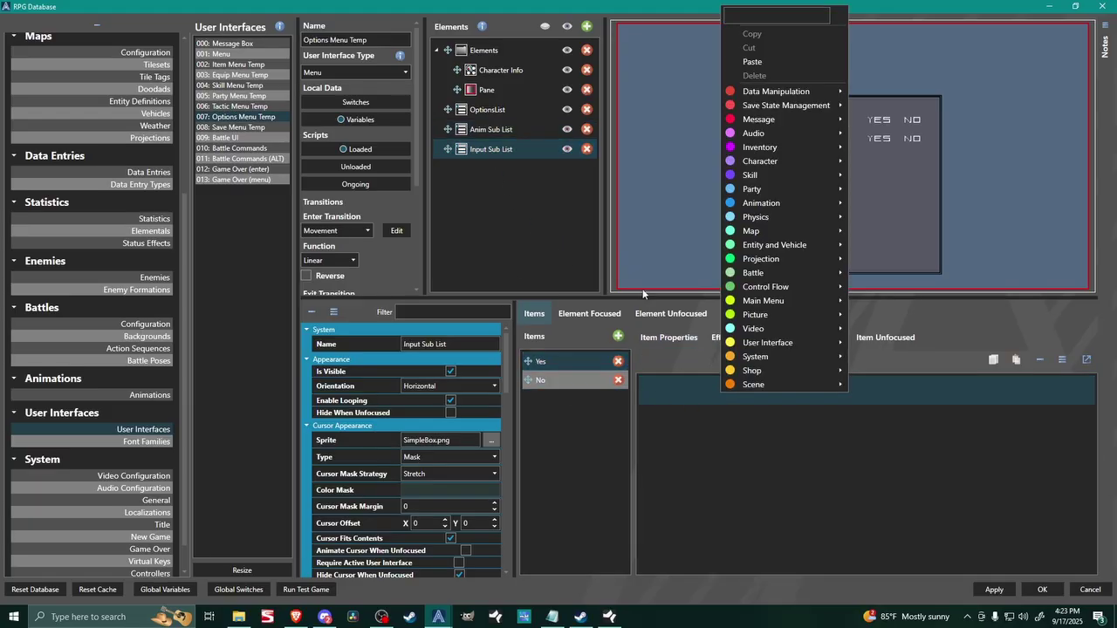
mouse_move(785, 92)
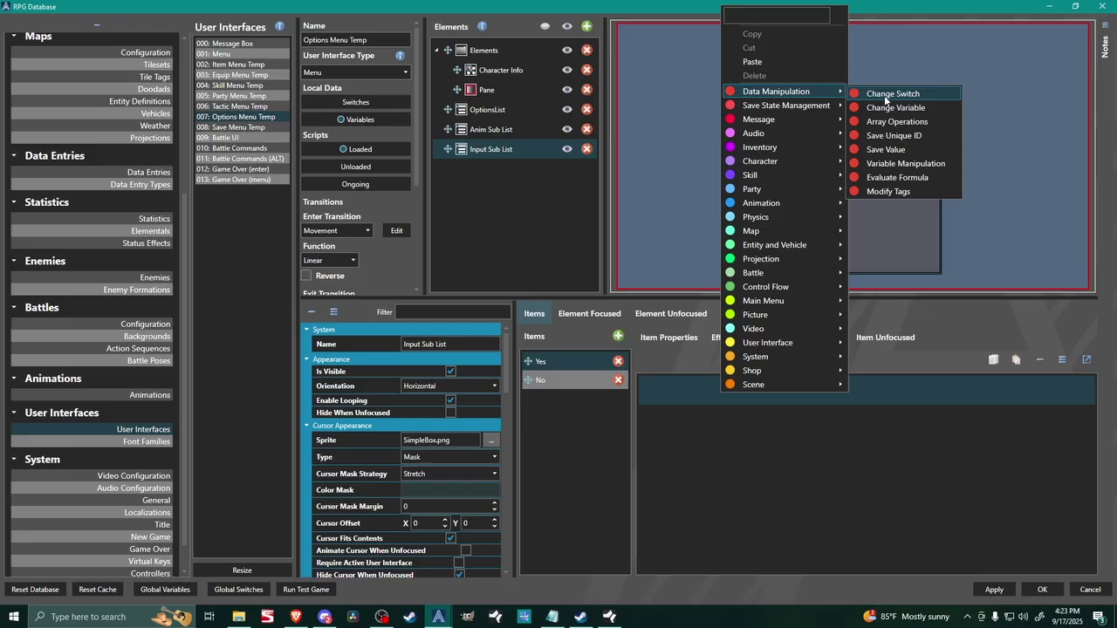
left_click(884, 95)
left_click(562, 140)
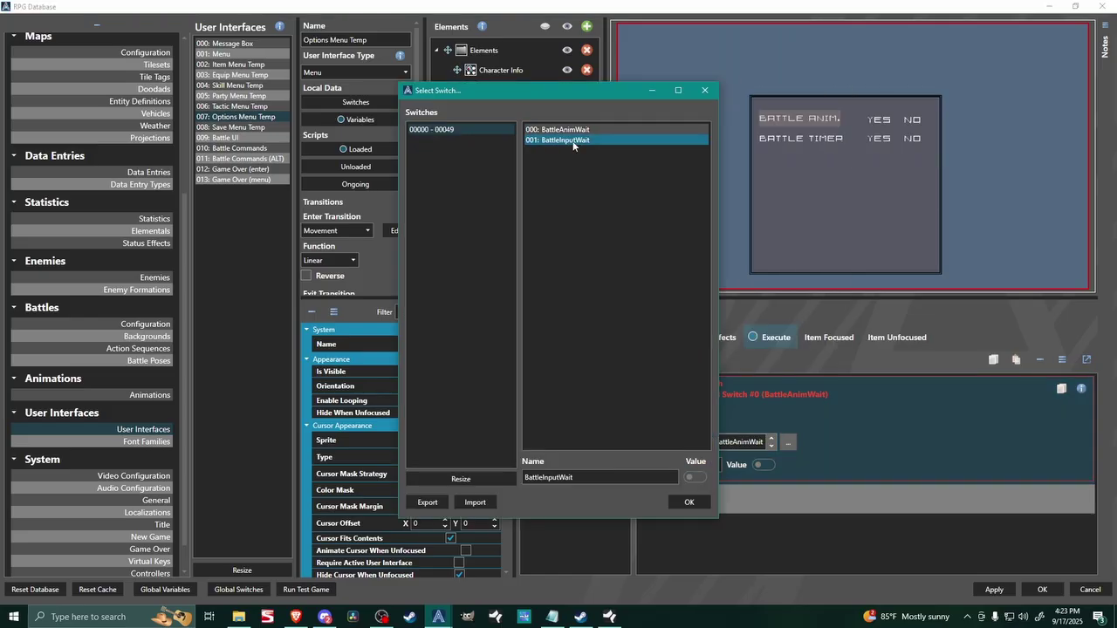
left_click(695, 503)
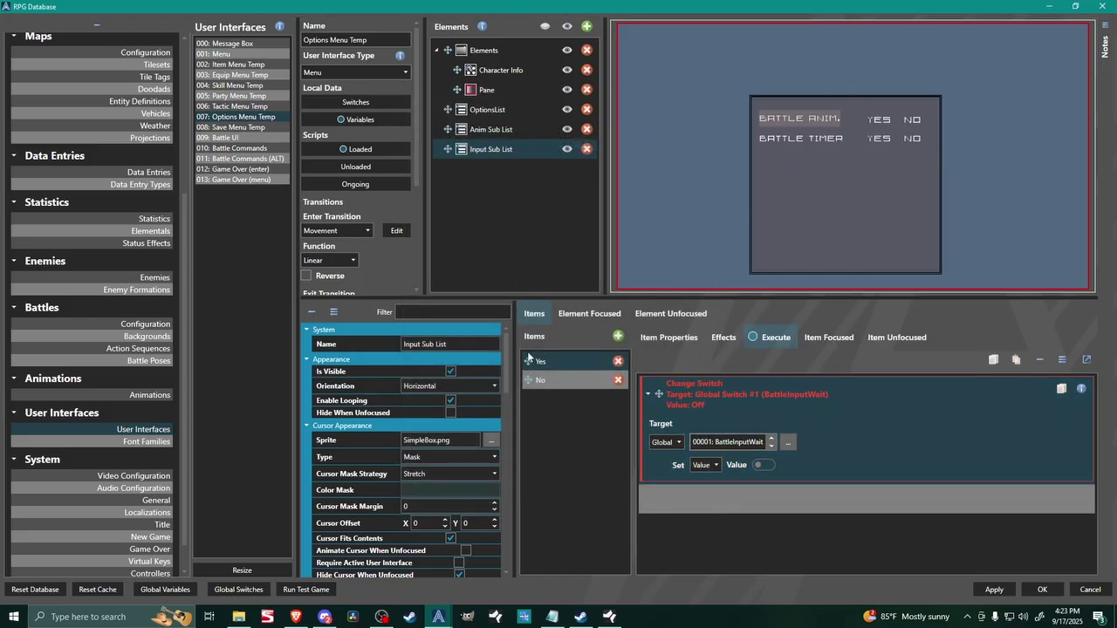
- Copy the BattleInputWait Change Switch command into the No item
right_click(737, 409)
left_click(738, 83)
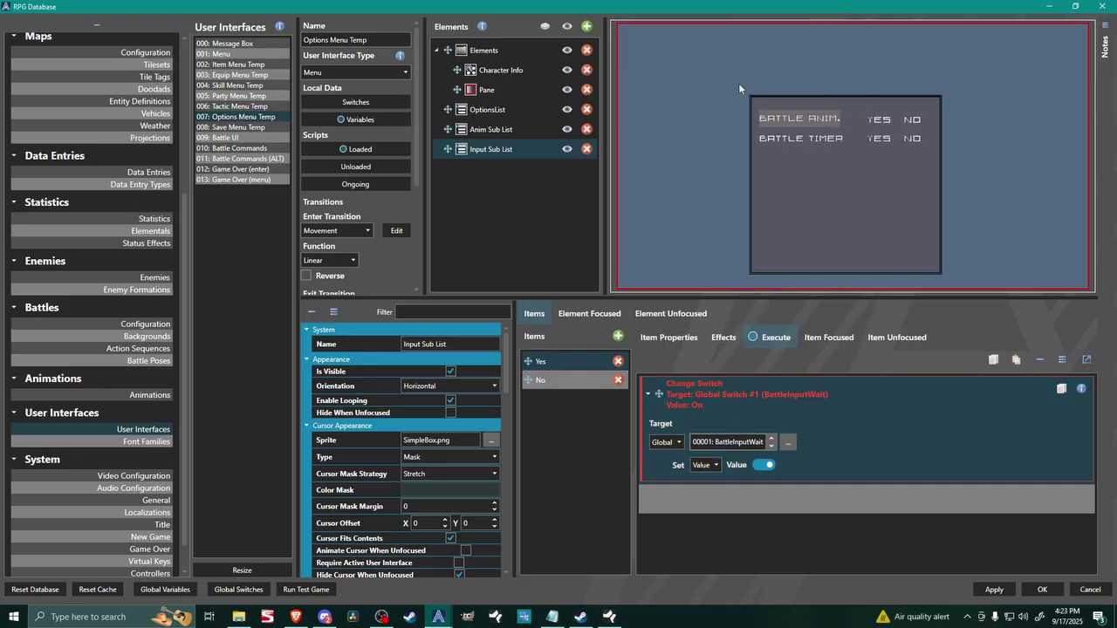
left_click(539, 379)
right_click(759, 398)
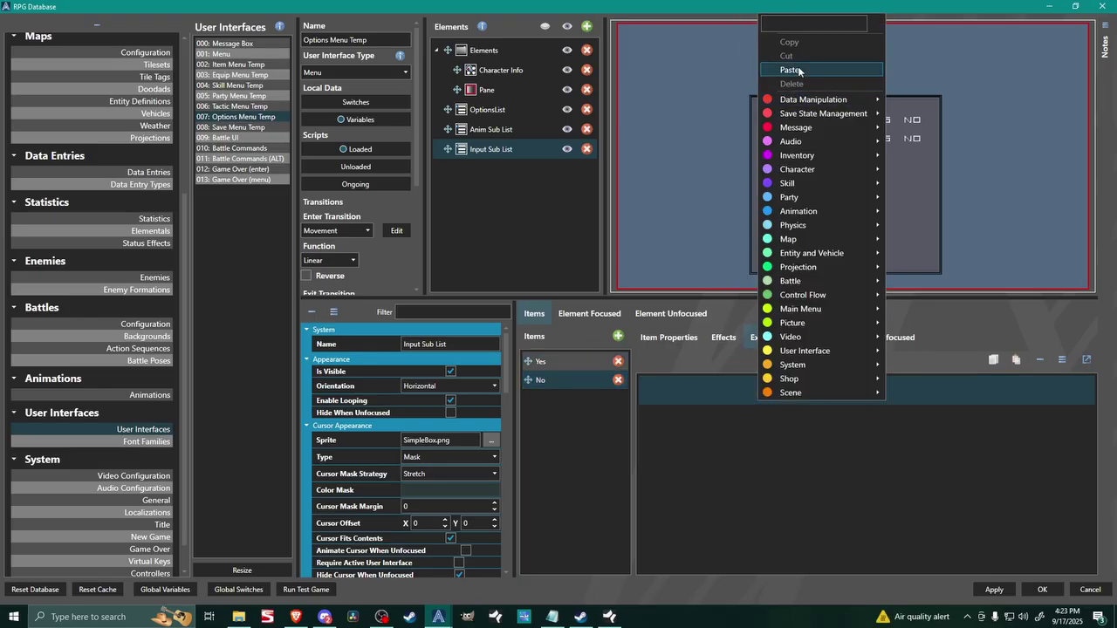
left_click(788, 70)
- Apply the database changes, launch a playtest and open the in-game Options page
left_click(1042, 590)
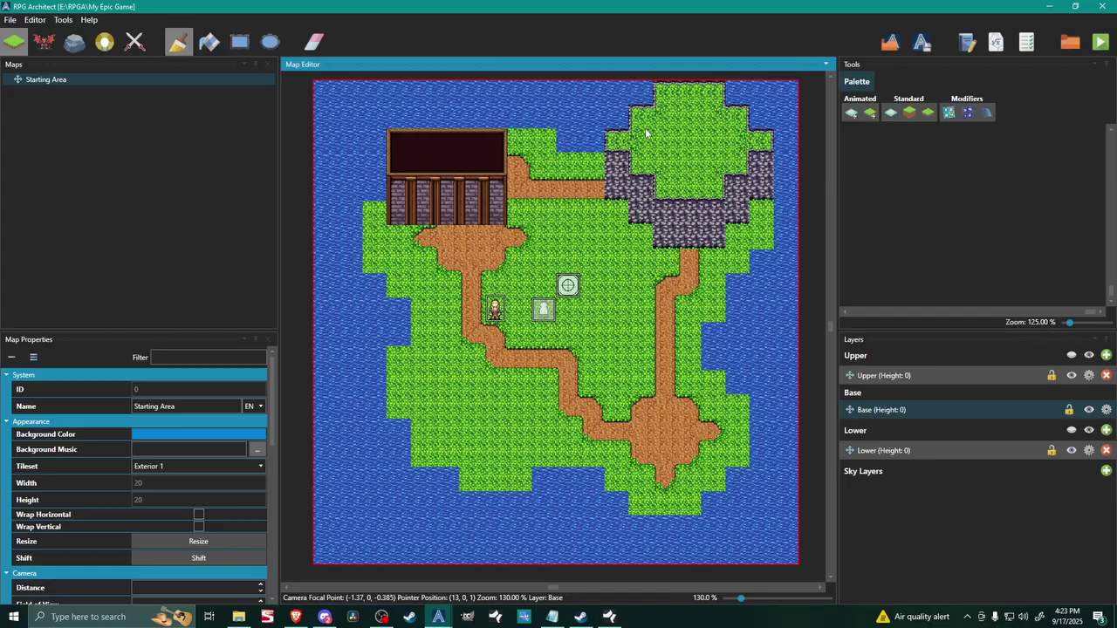
left_click(1101, 44)
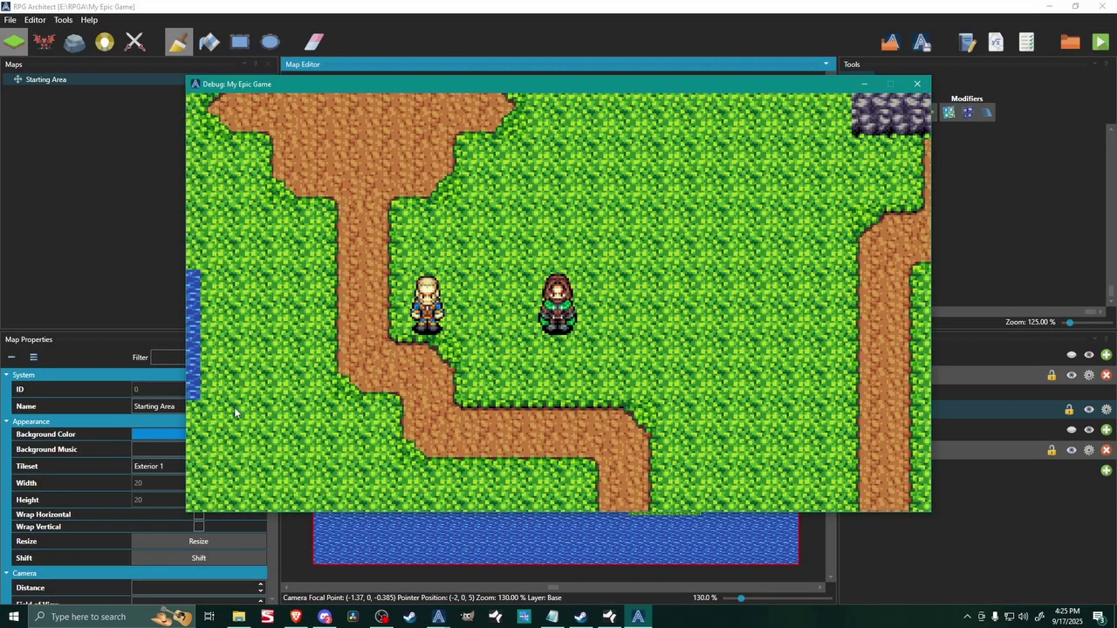
key("Escape")
key("Return")
key("Down")
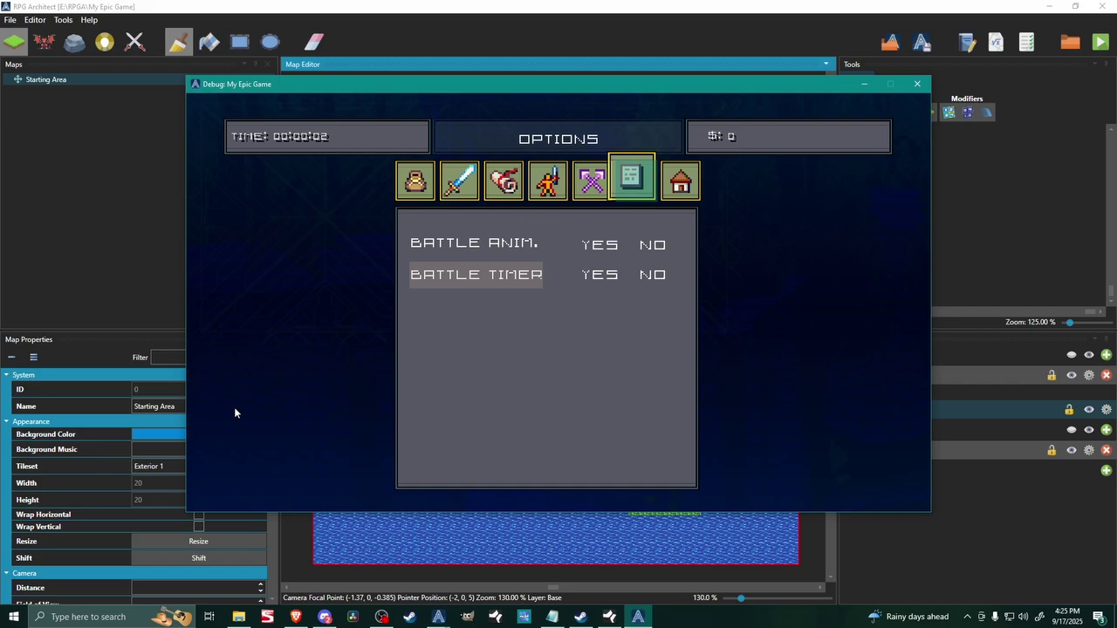
key("Up")
key("Down")
- Toggle Battle Anim. between YES and NO, leaving it on YES
key("Up")
key("Down")
key("Up")
key("Down")
key("Up")
key("Down")
key("Up")
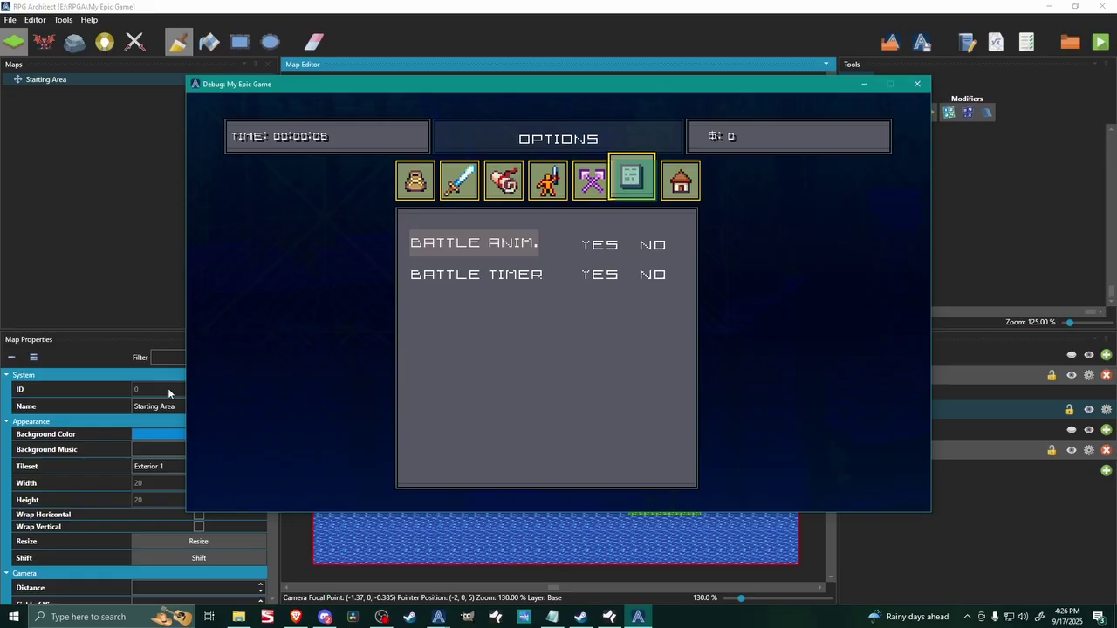
key("Return")
key("Right")
key("Left")
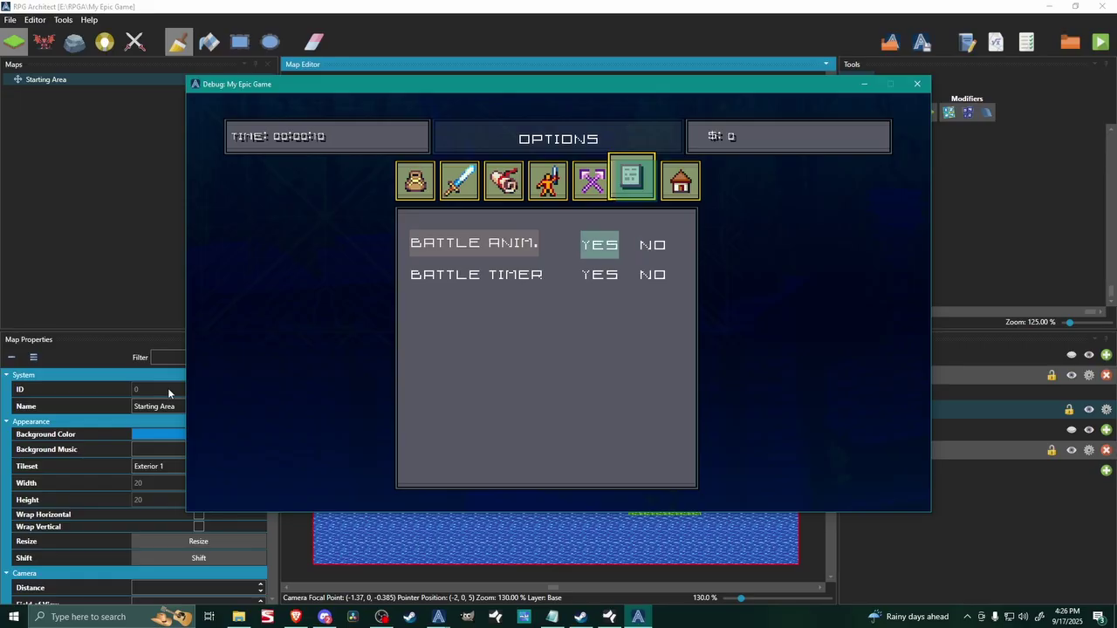
key("Right")
key("Left")
key("Right")
key("Left")
key("Right")
key("Left")
key("Right")
key("Left")
key("Right")
key("Left")
key("Return")
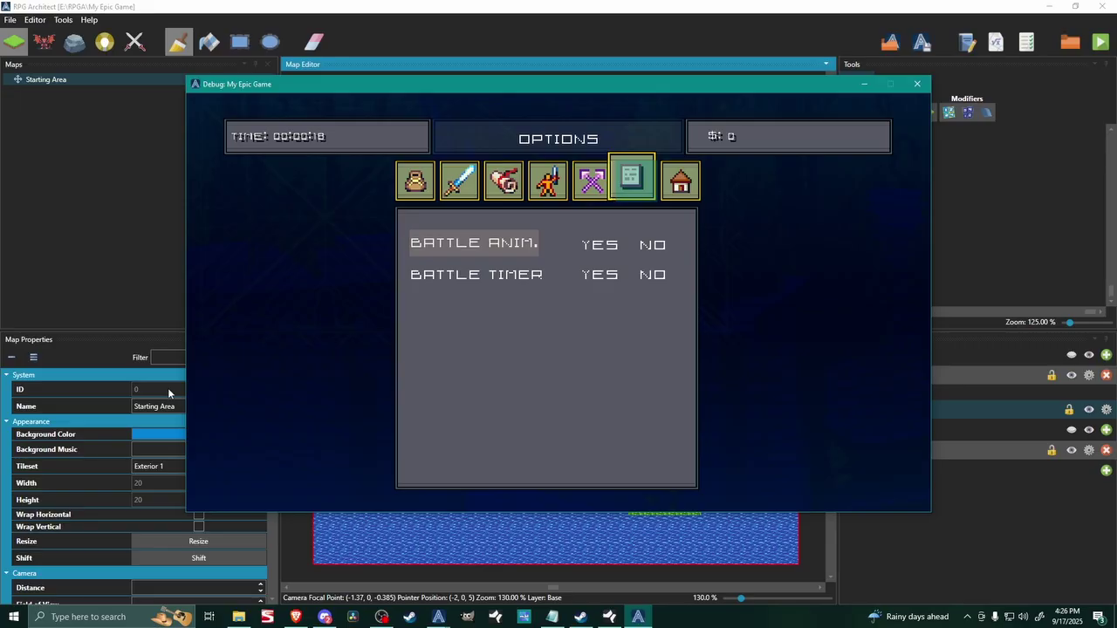
- Toggle Battle Timer between YES and NO, leaving it on NO
key("Down")
key("Return")
key("Right")
key("Left")
key("Right")
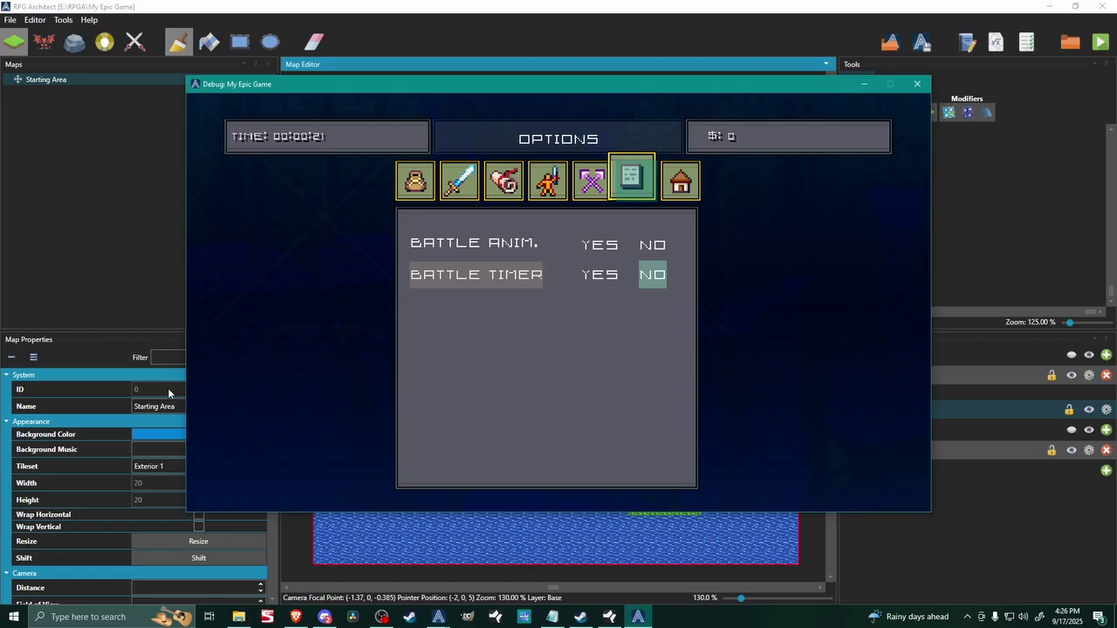
key("Left")
key("Right")
key("Left")
key("Right")
key("Left")
key("Right")
key("Return")
key("Return")
- Go back to Battle Anim. and set it to NO
key("Return")
key("Up")
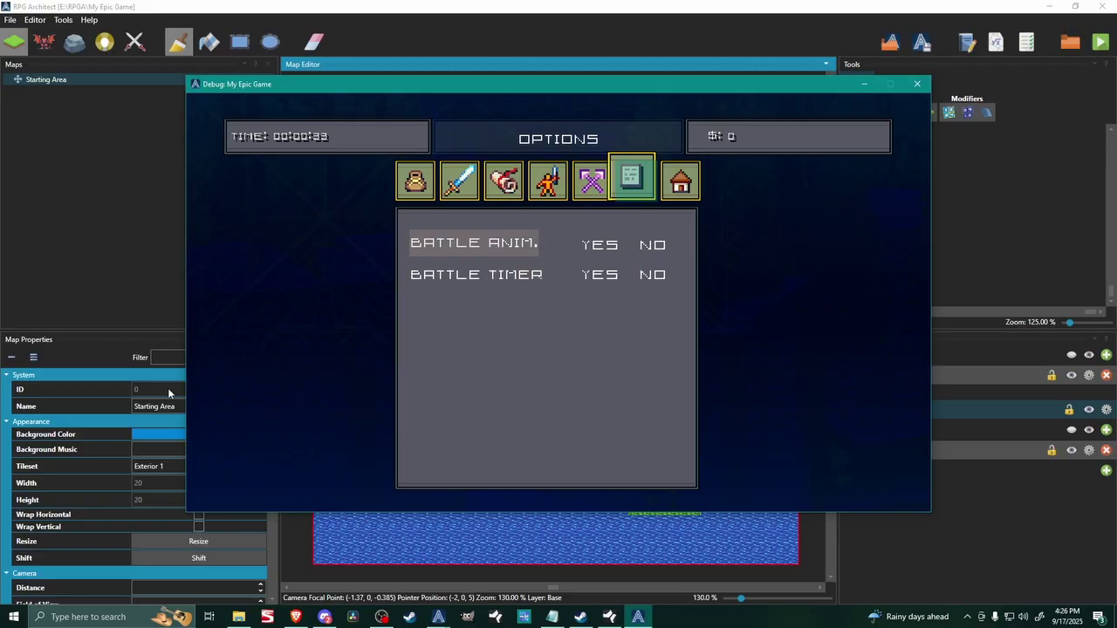
key("Return")
key("Right")
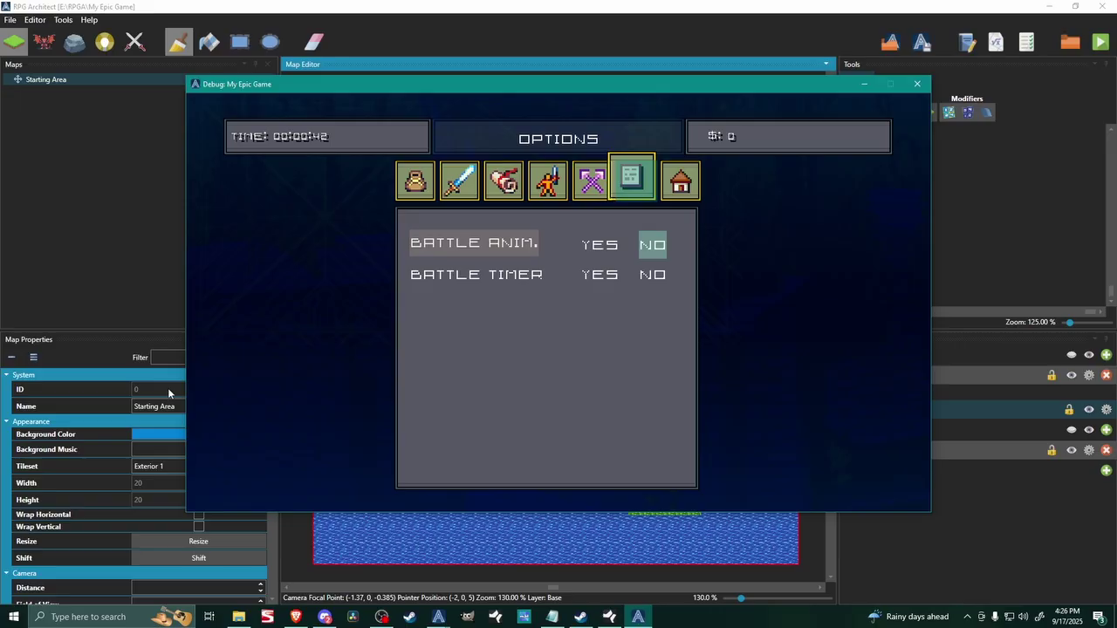
key("Return")
key("Return")
- Flip Battle Anim. between YES and NO, settling on NO, then move to Battle Timer
key("Left")
key("Right")
key("Left")
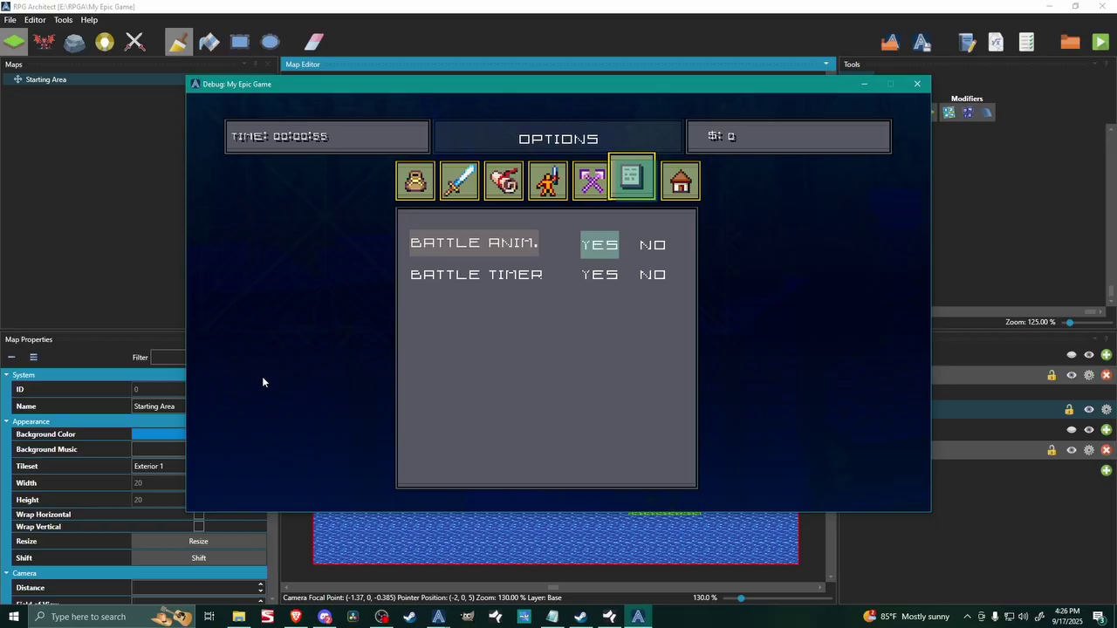
key("Right")
key("Down")
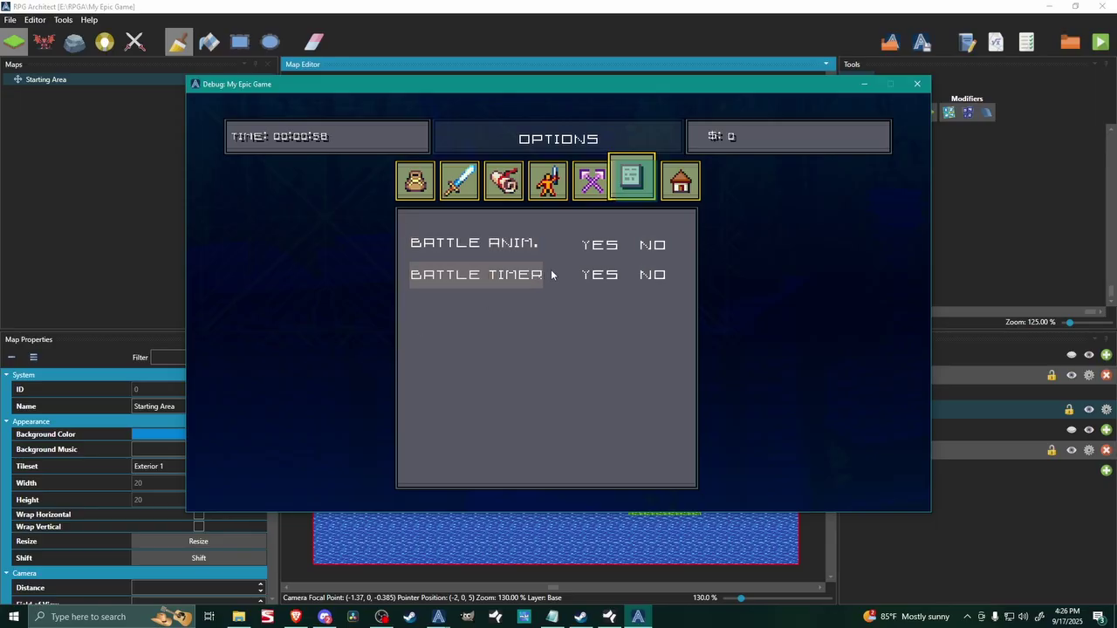
- Leave the menu, walk into a slime encounter, end the battle and reopen the game menu
key("Escape")
key("Escape")
key("Right")
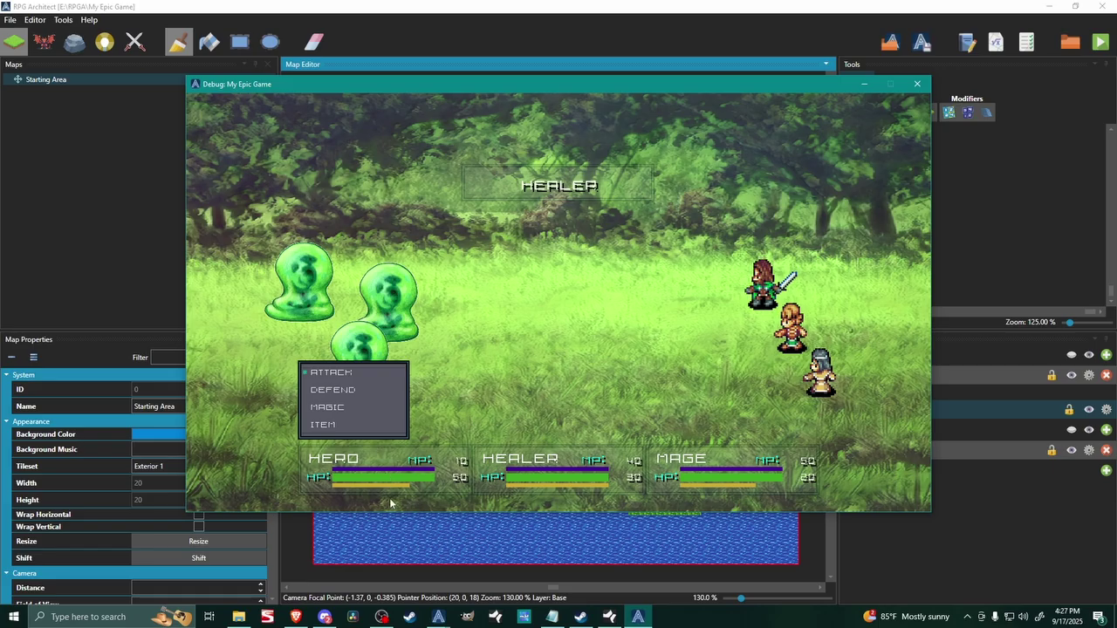
key("Escape")
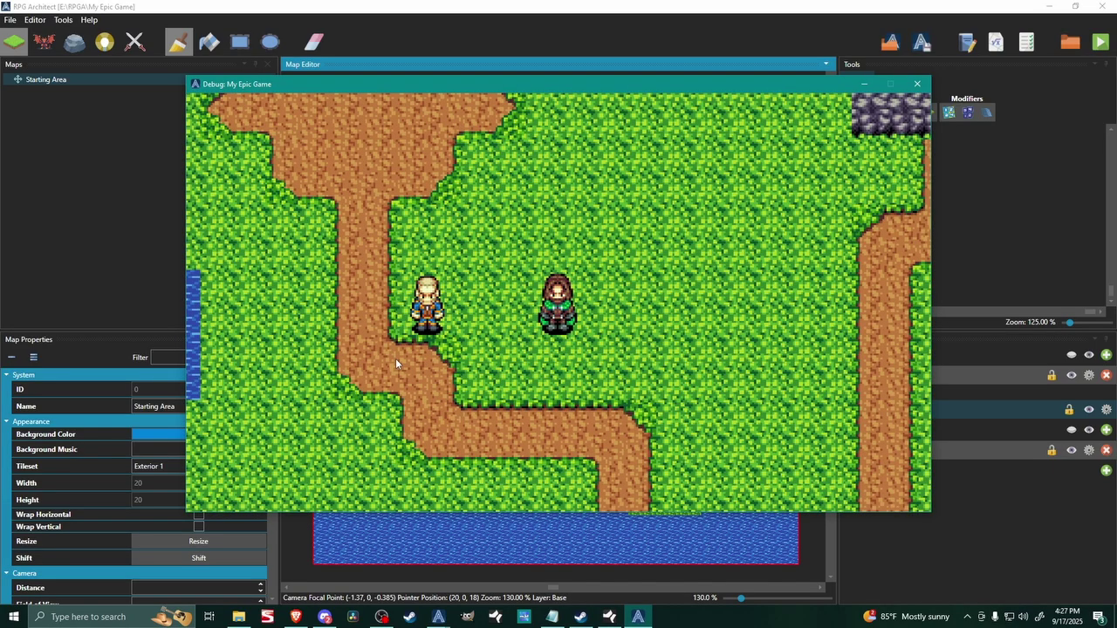
key("Escape")
- Check the Battle Anim. and Battle Timer values on the Options page, then return to the map
key("Left")
key("Left")
key("Left")
key("Right")
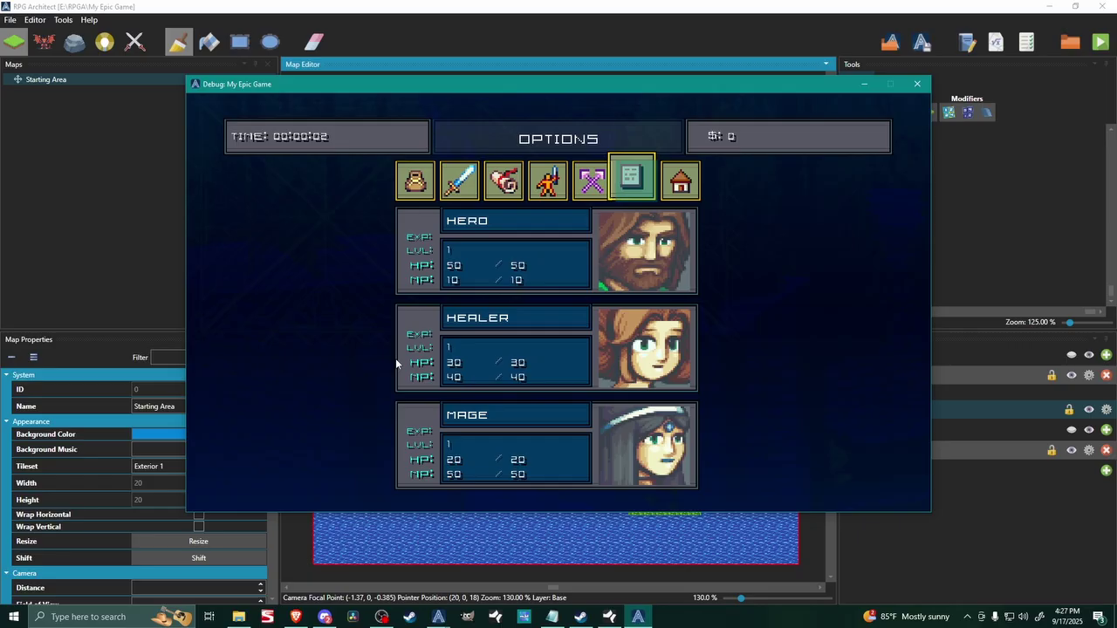
key("Return")
key("Right")
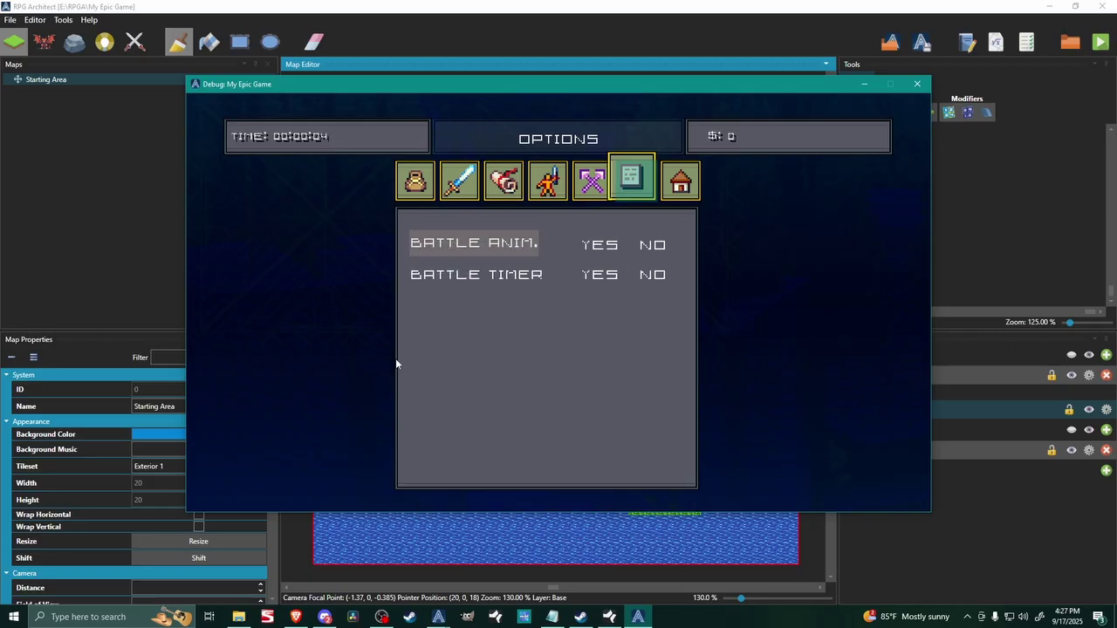
key("Down")
key("Right")
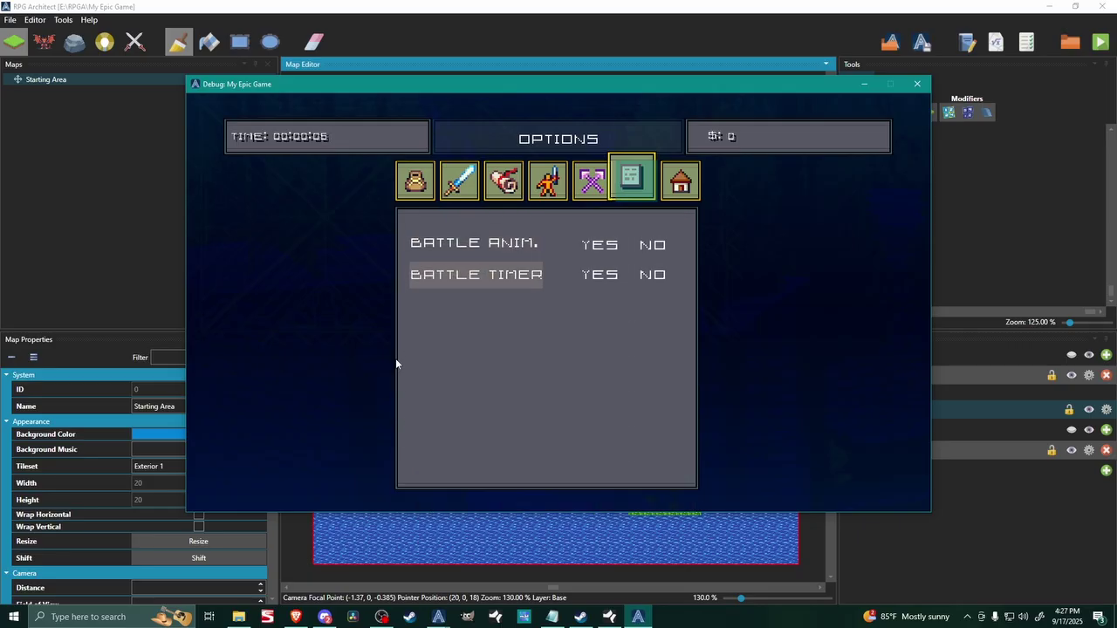
key("Escape")
key("Escape")
- Walk into a battle, attack the slime with the Hero and Mage, then close the playtest
key("Right")
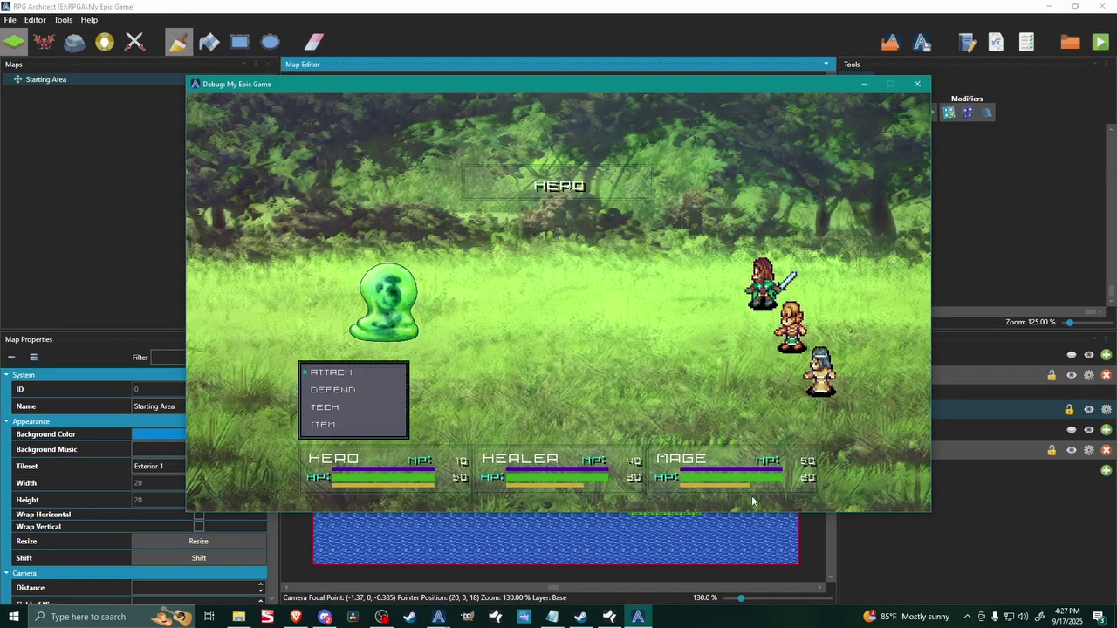
key("Return")
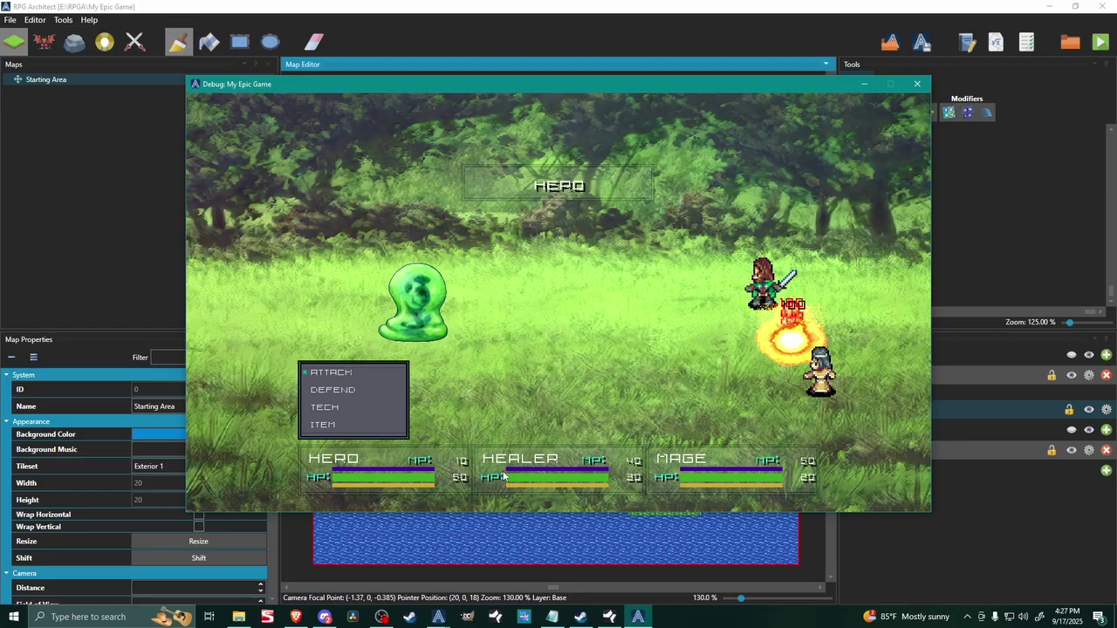
key("Return")
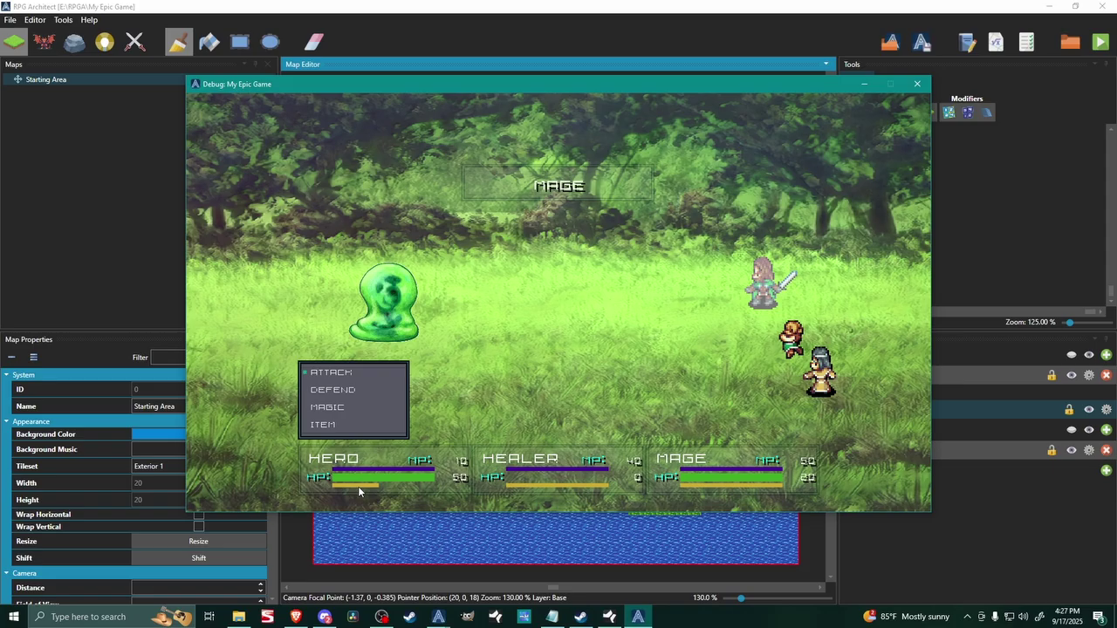
key("Return")
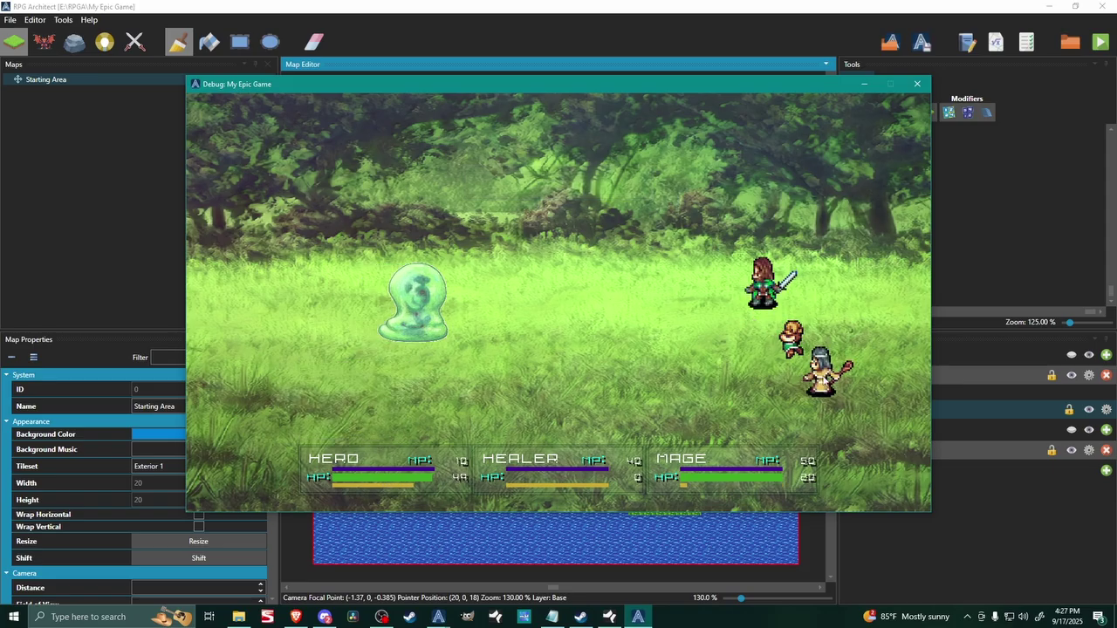
key("alt+F4")
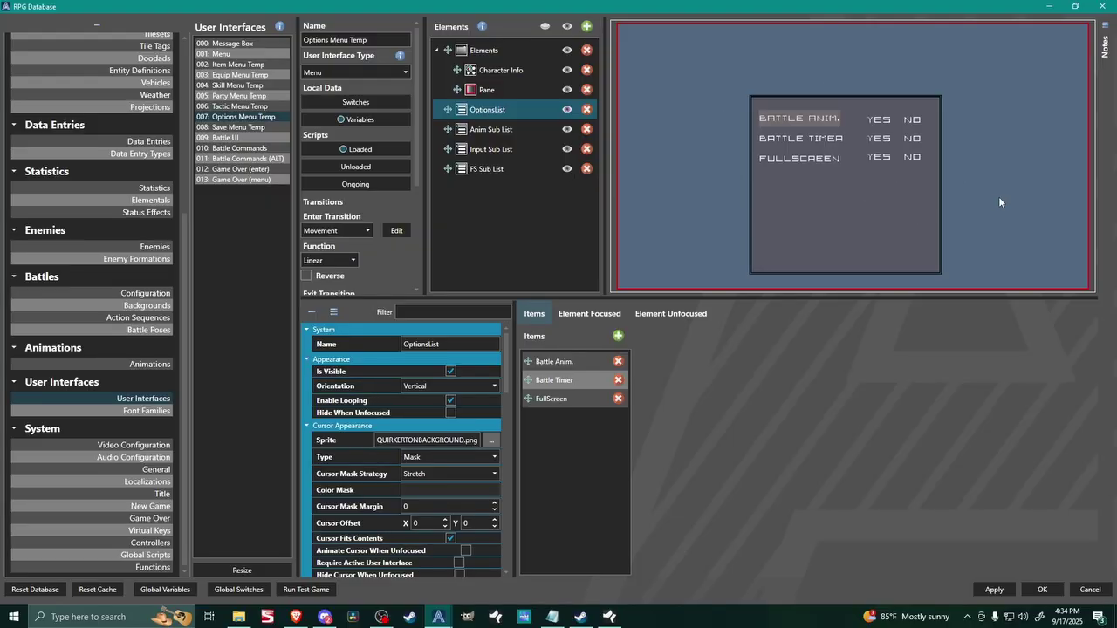
- View the FullScreen option's commands, then the Change Graphics script run by FS Sub List's Yes choice
left_click(549, 398)
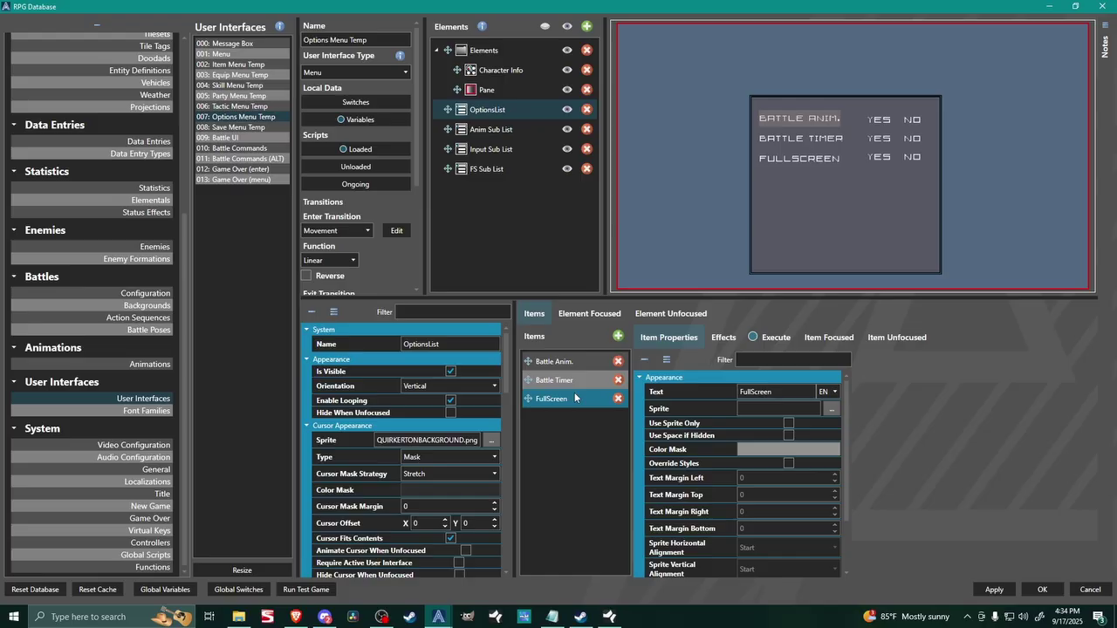
left_click(777, 339)
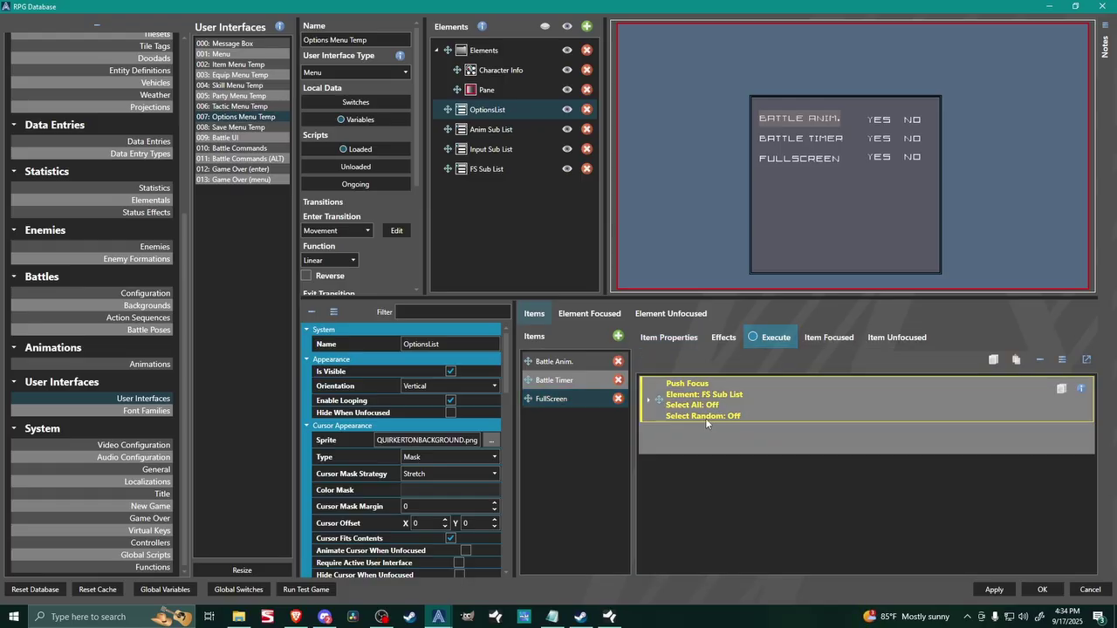
left_click(489, 170)
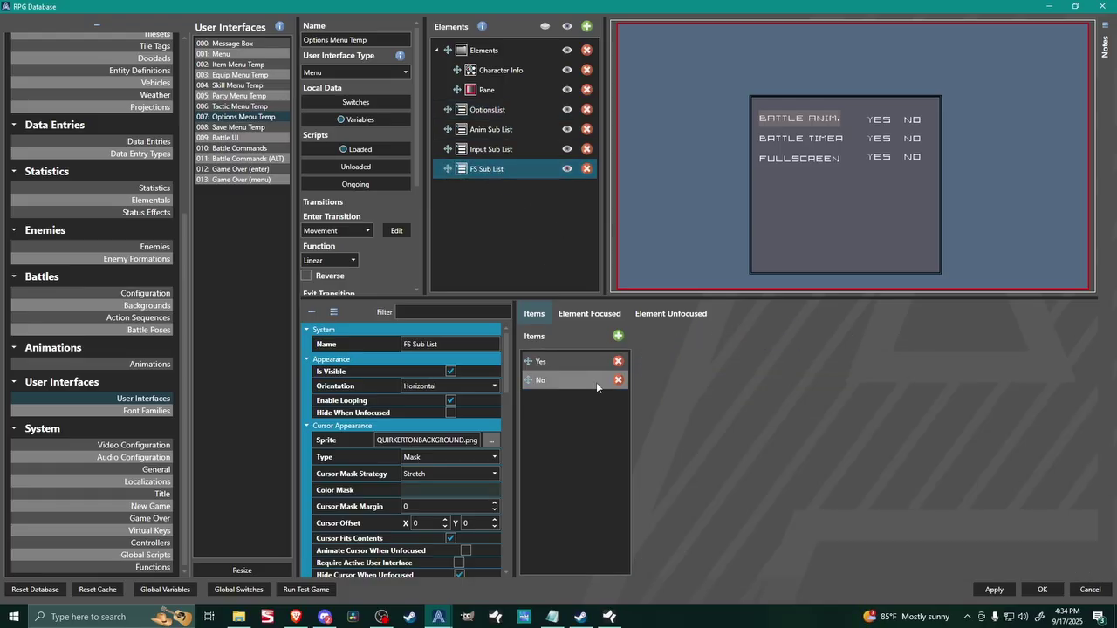
left_click(539, 362)
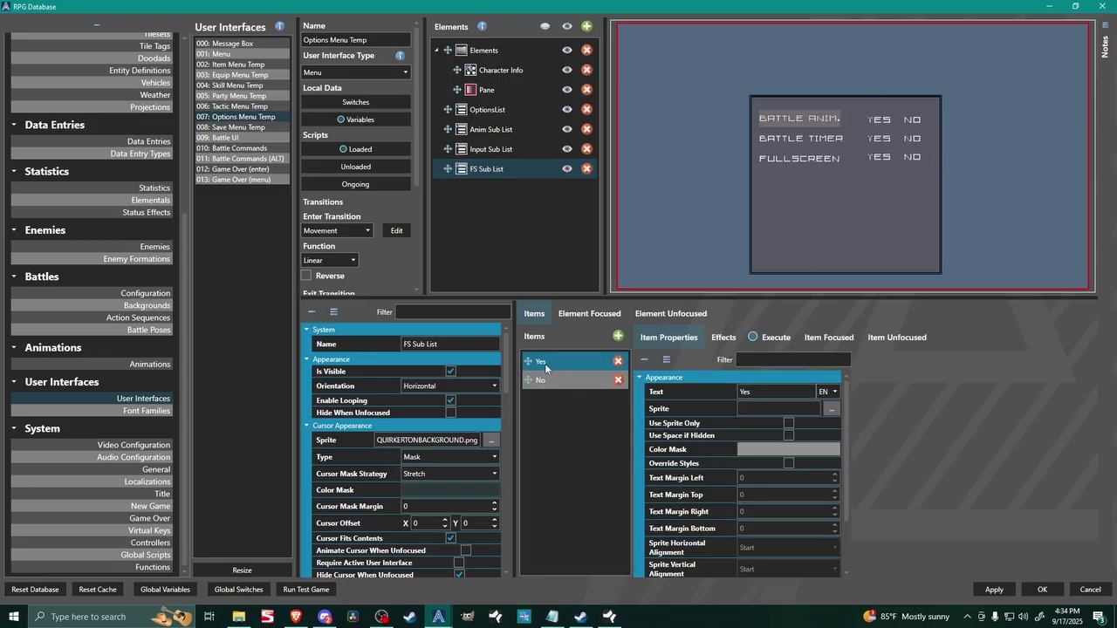
left_click(773, 337)
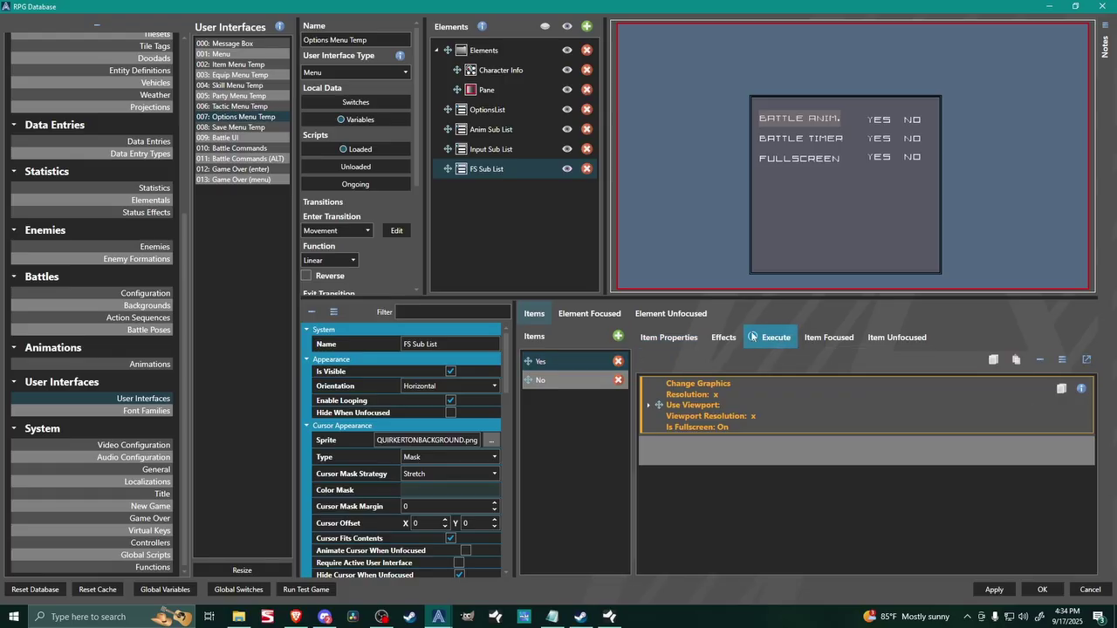
- Expand the Yes choice's Change Graphics command to review its fullscreen setting
right_click(685, 454)
mouse_move(750, 419)
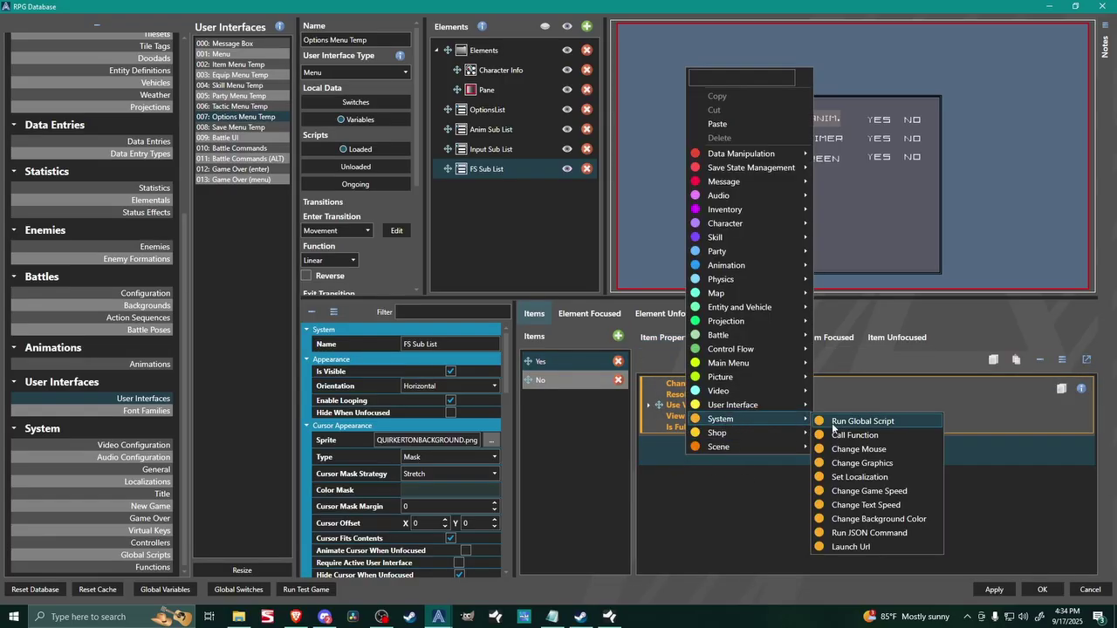
left_click(670, 425)
left_click(669, 426)
scroll(702, 441, "down", 1)
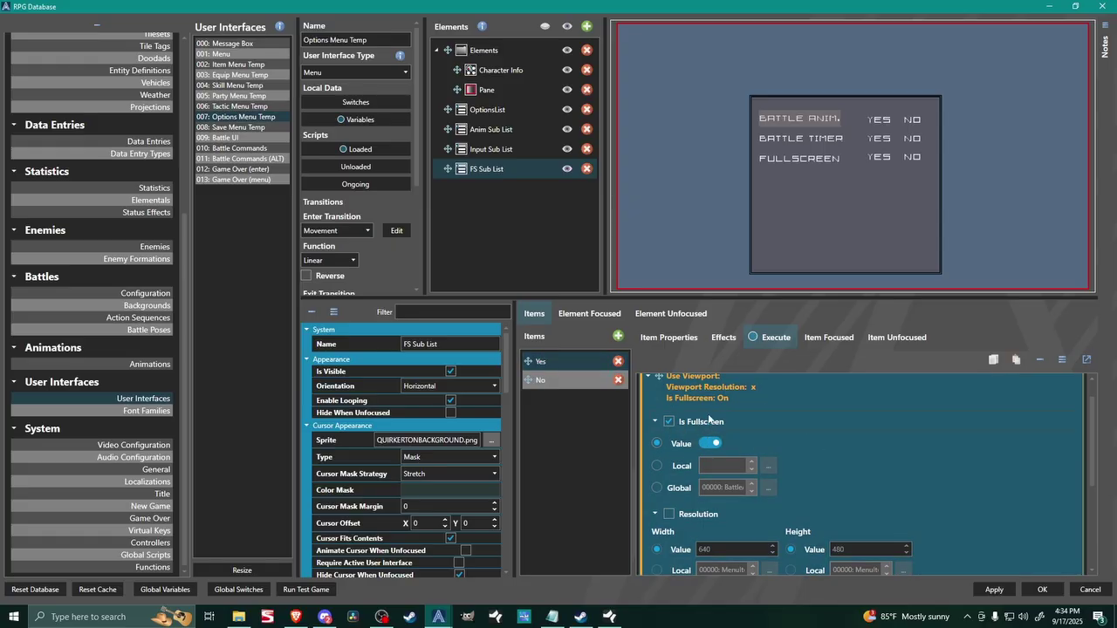
- Inspect the No choice's Change Graphics command (Is Fullscreen Off), then close the database with OK
left_click(553, 382)
left_click(702, 443)
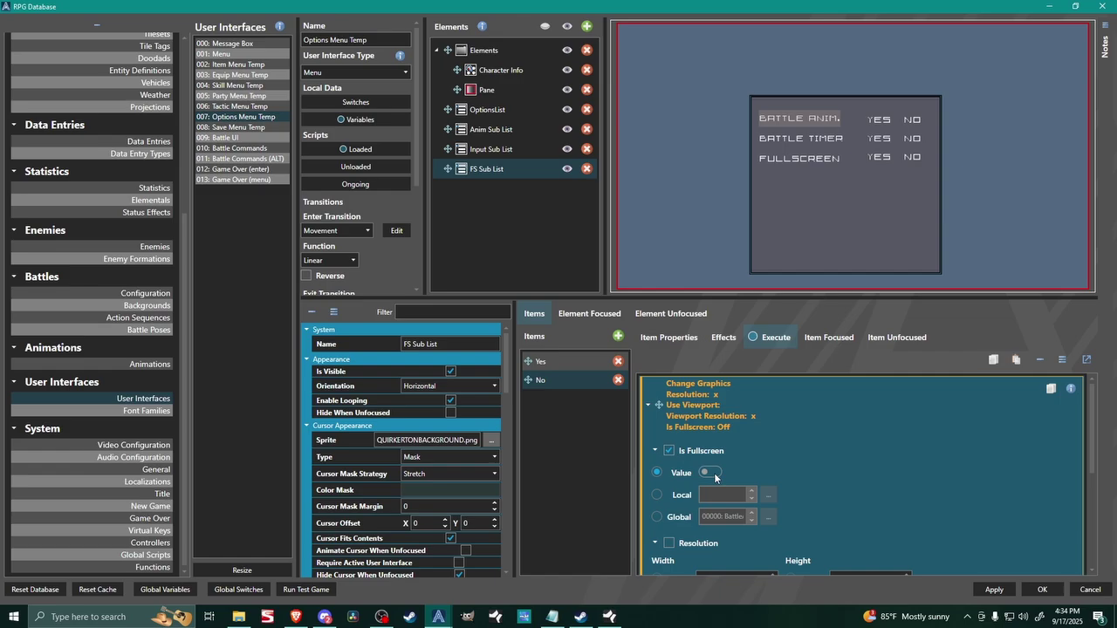
left_click(663, 442)
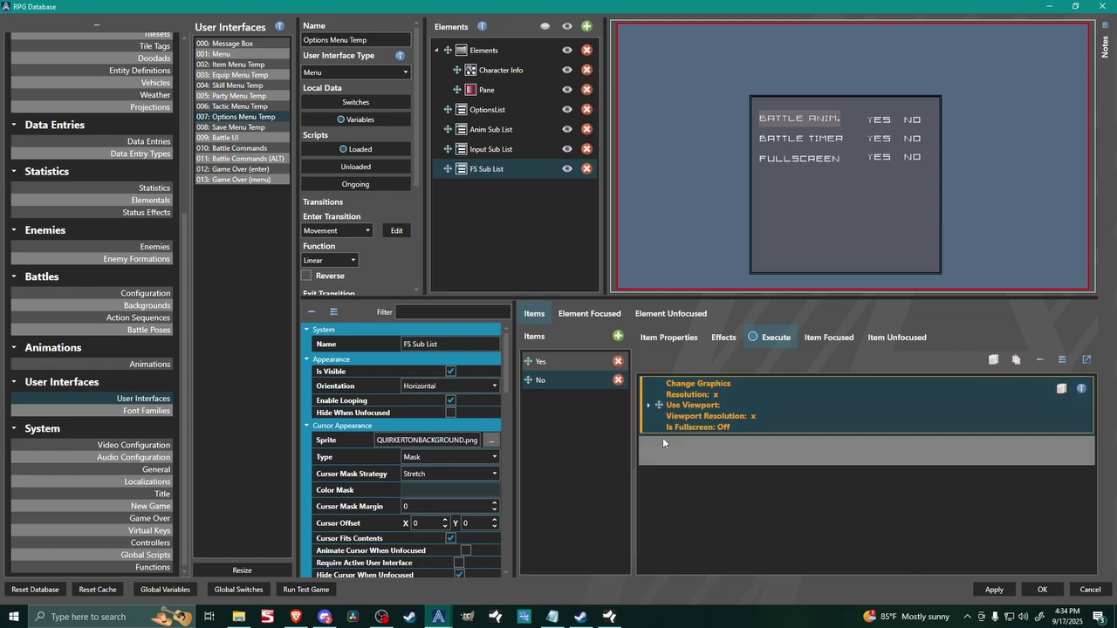
right_click(745, 455)
mouse_move(779, 434)
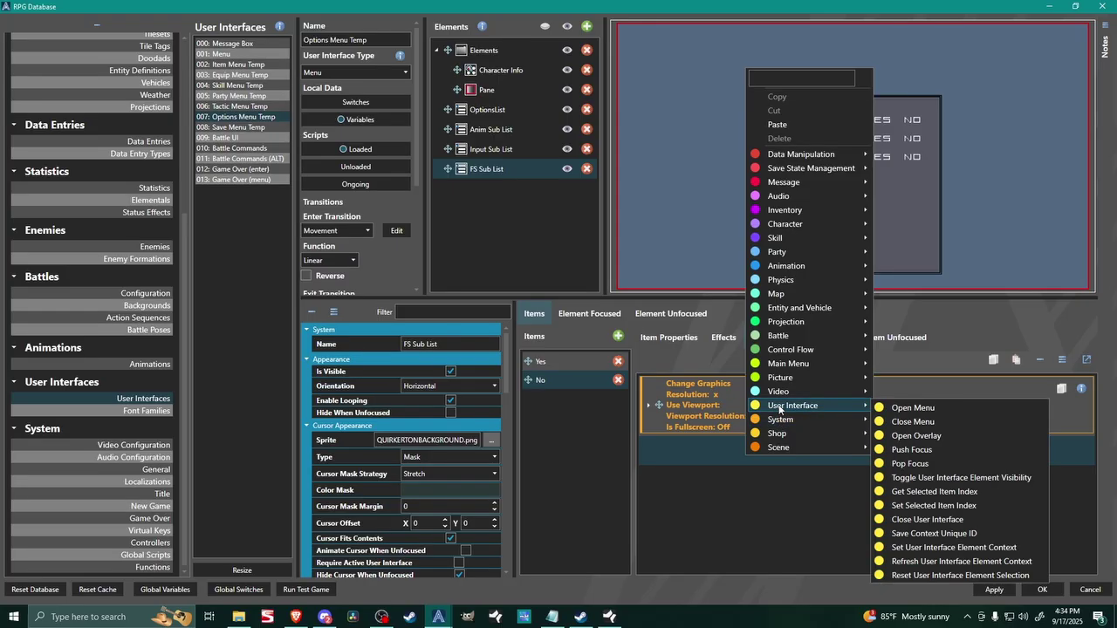
mouse_move(779, 390)
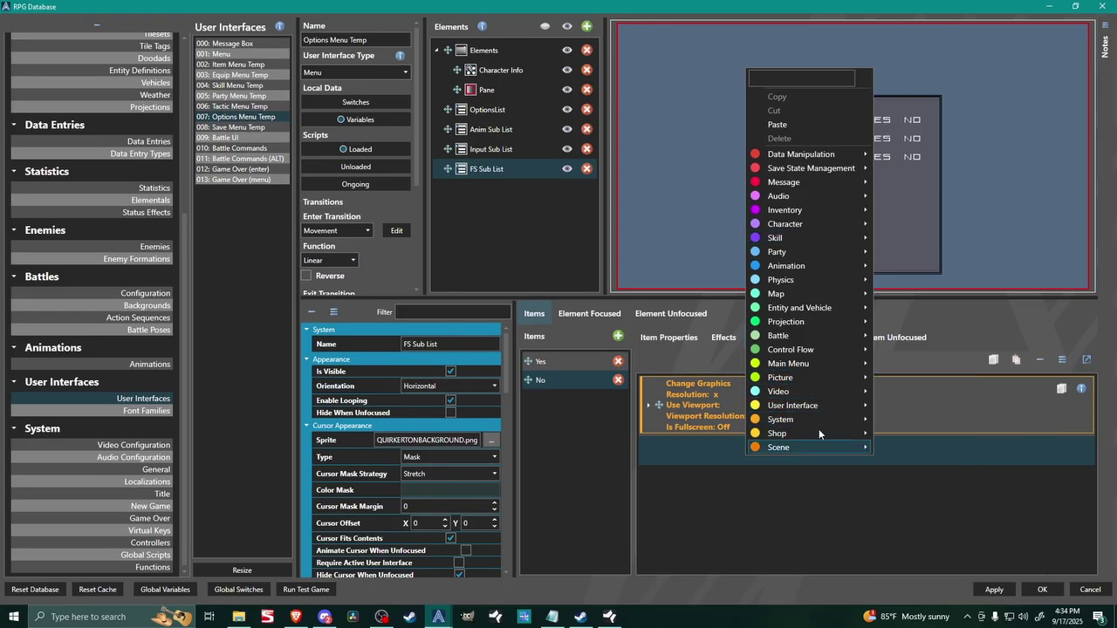
left_click(839, 494)
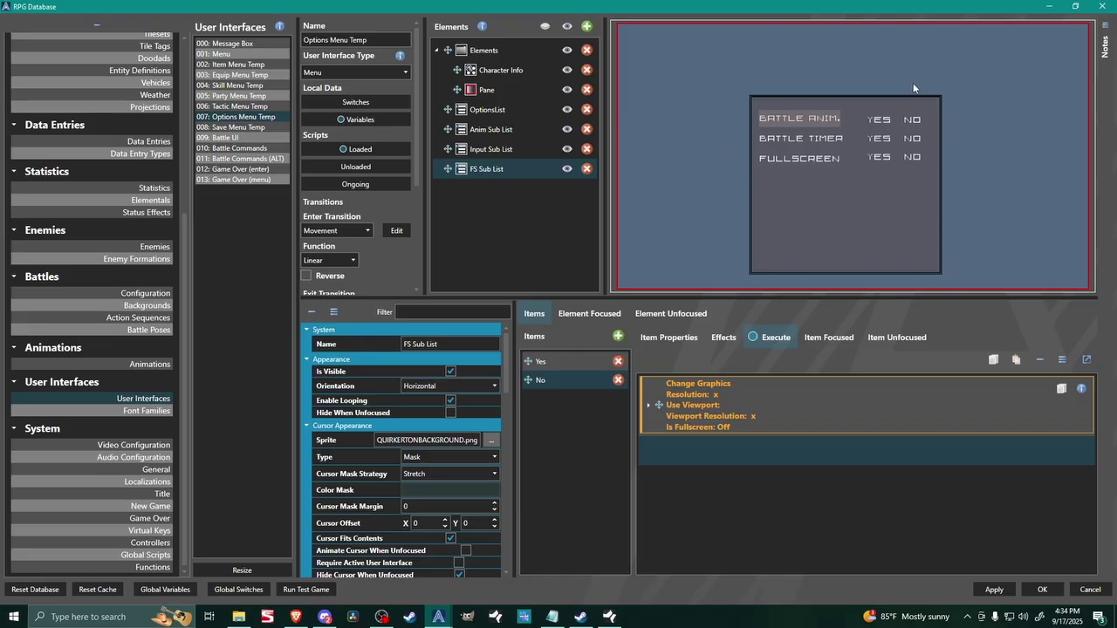
double_click(718, 426)
scroll(862, 391, "down", 3)
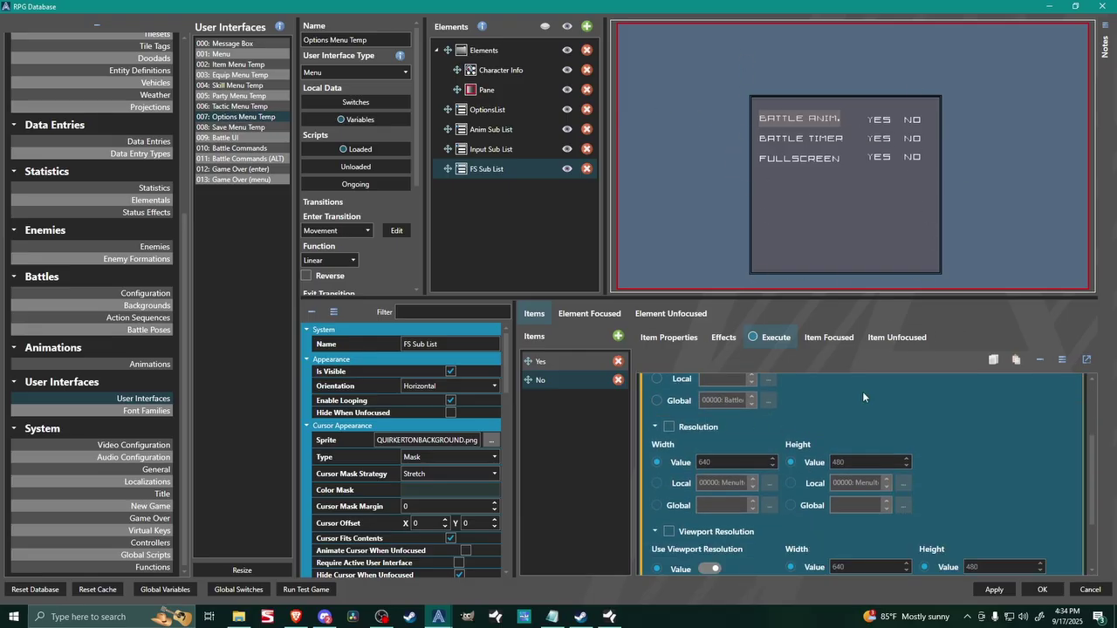
scroll(689, 445, "up", 1)
scroll(947, 451, "down", 3)
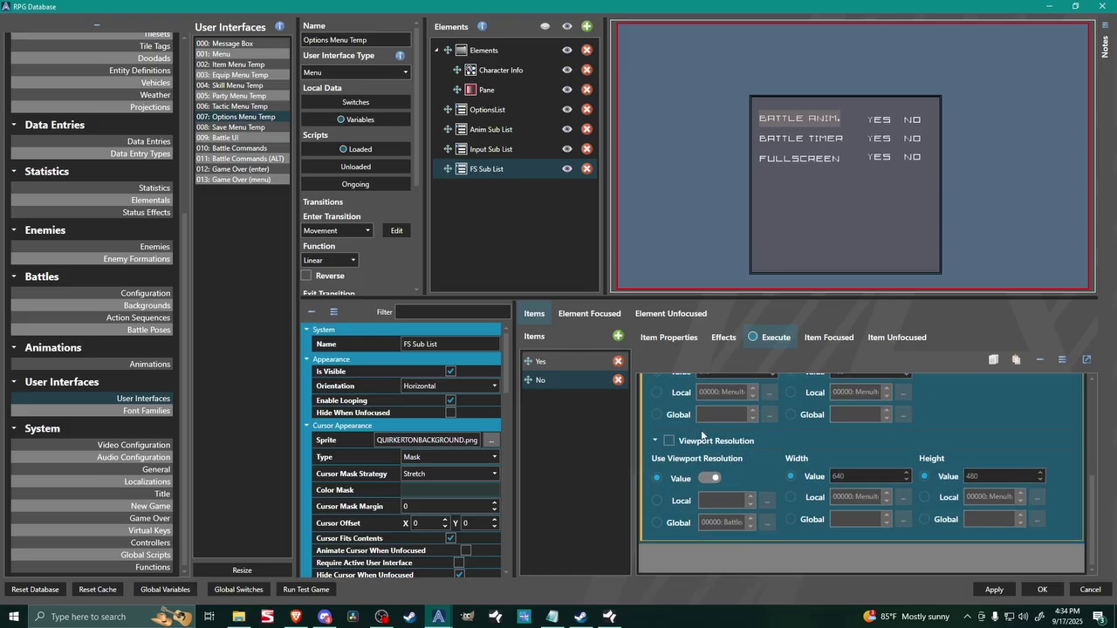
left_click(1043, 590)
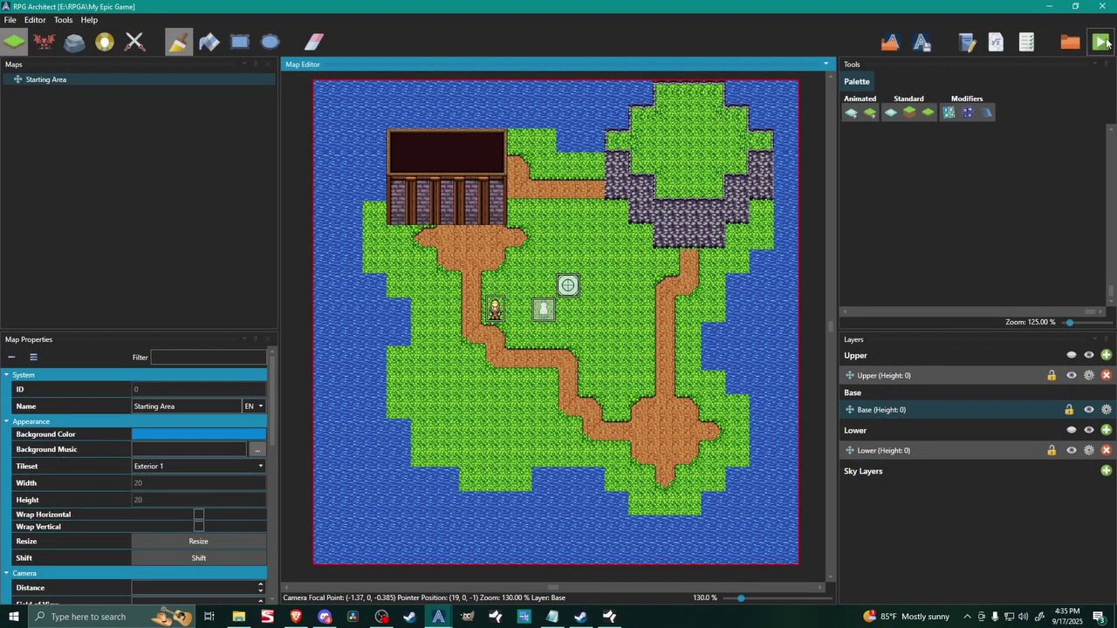
- Start a playtest with F5 and open the Options page at the Fullscreen row
key("F5")
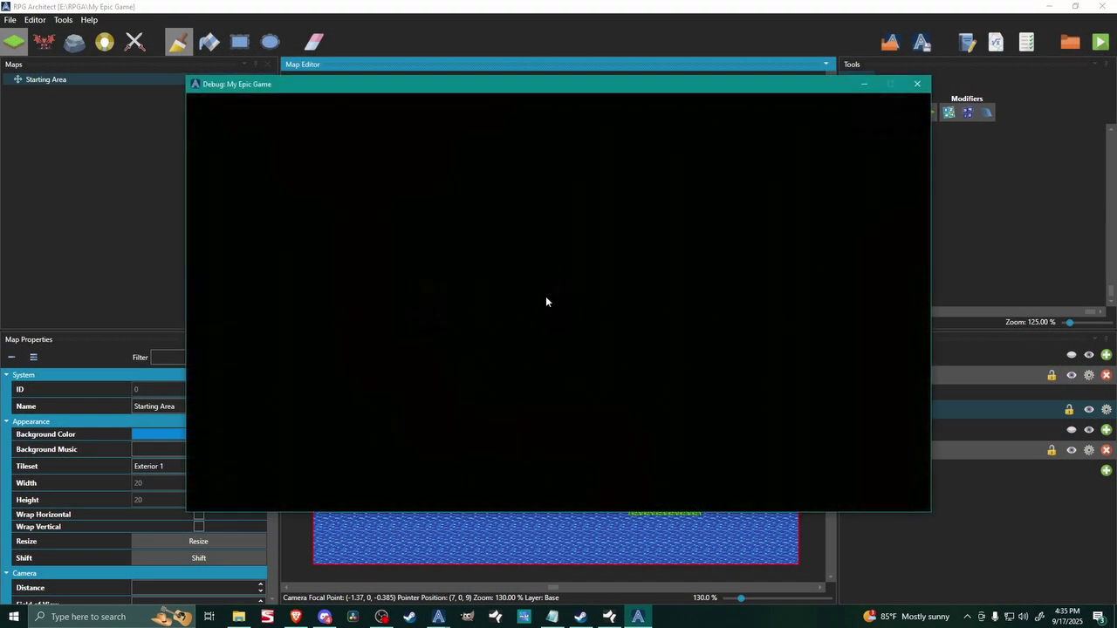
key("Escape")
key("Left")
key("Left")
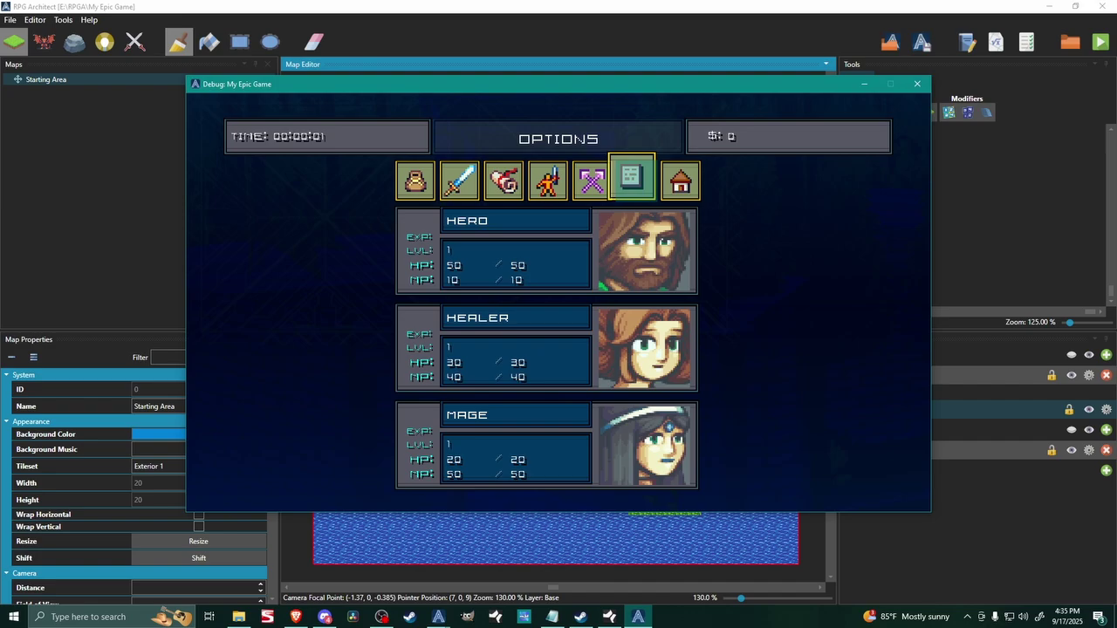
key("Return")
key("Down")
key("Down")
key("Return")
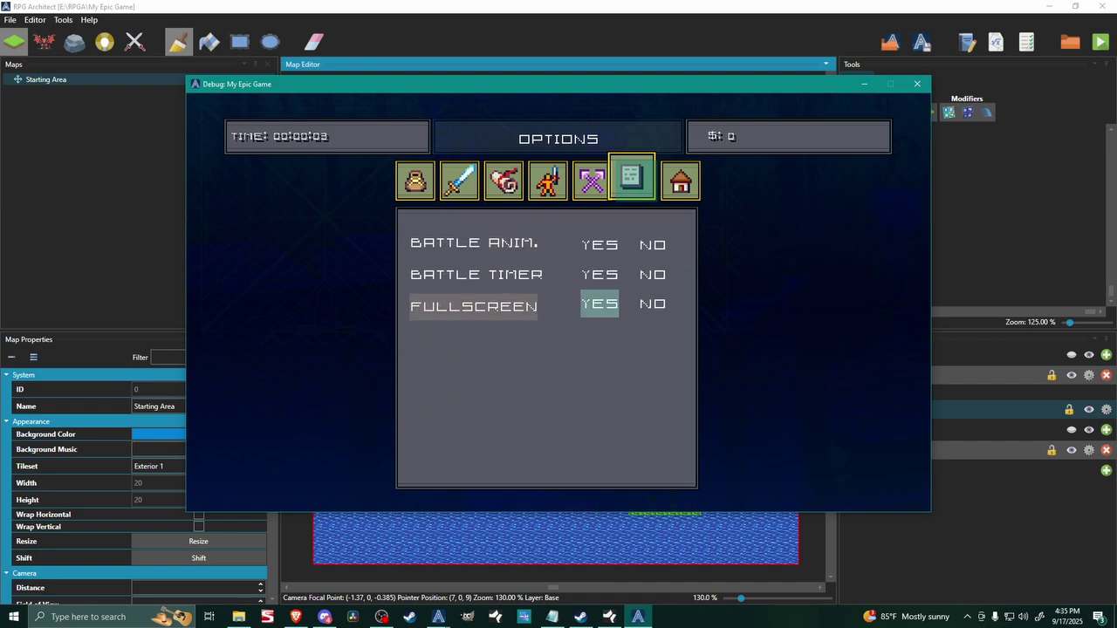
- Set Fullscreen to YES to go fullscreen, then NO to return to a window, and close the playtest
key("Right")
key("Left")
key("Right")
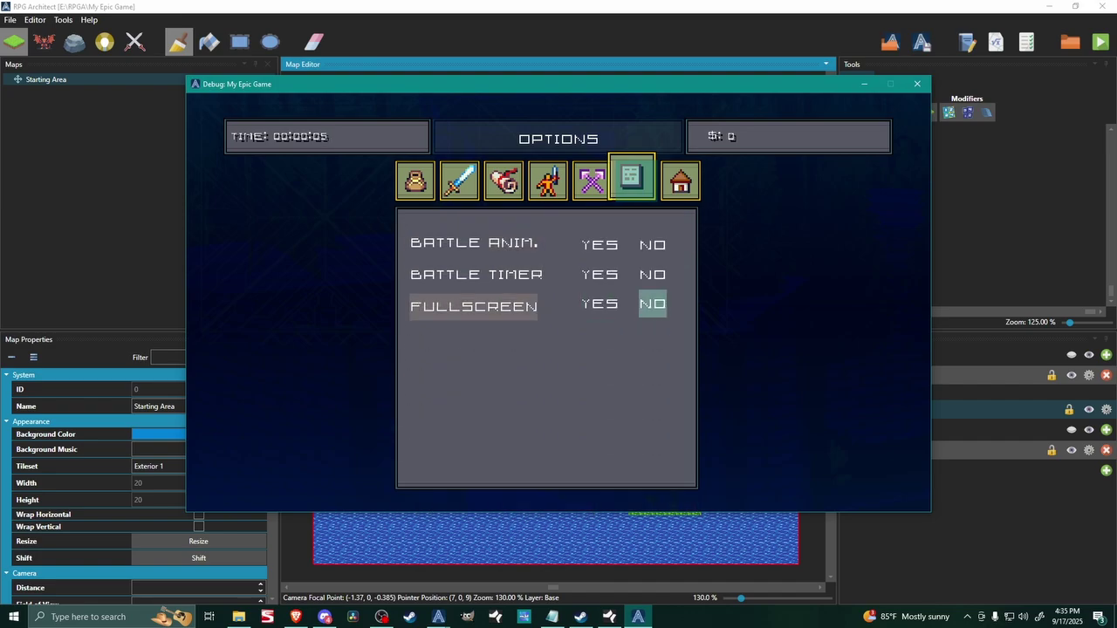
key("Left")
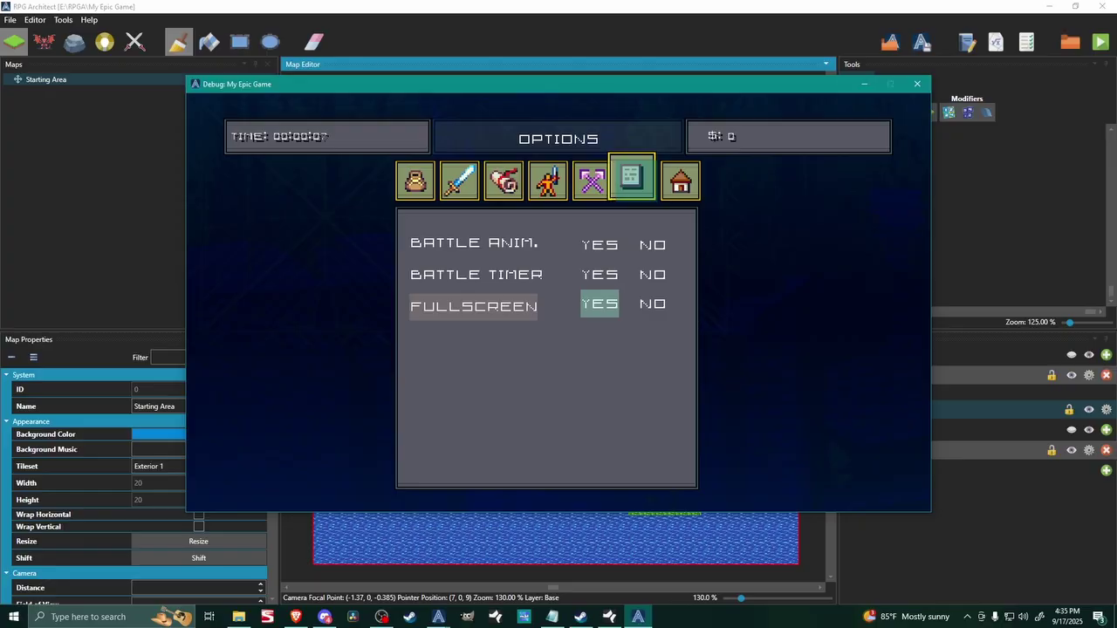
key("Return")
key("Right")
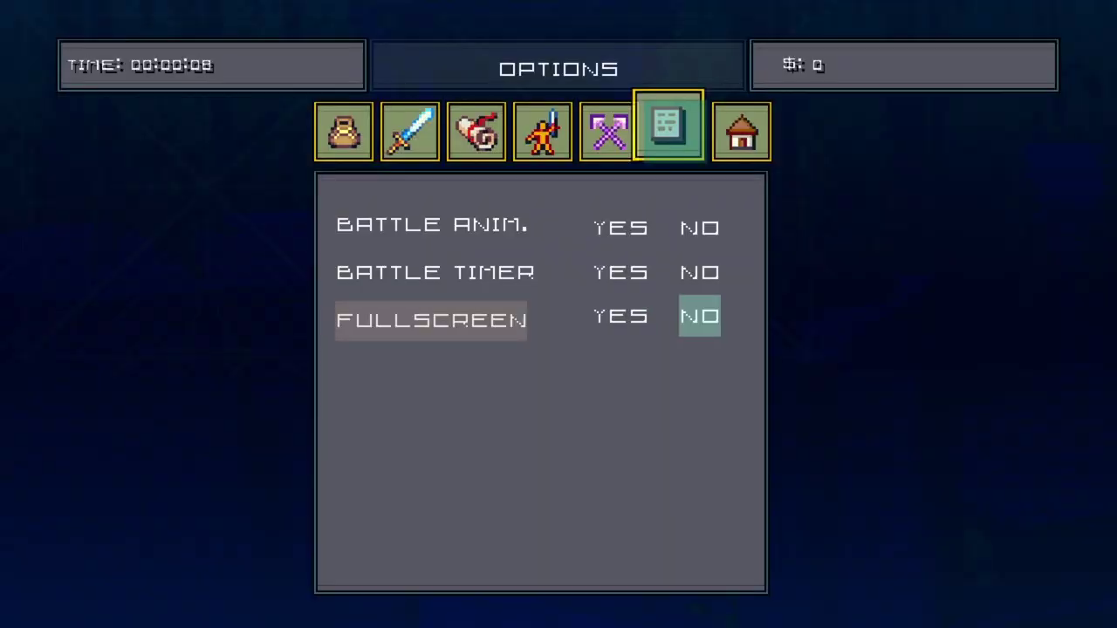
key("Return")
key("Left")
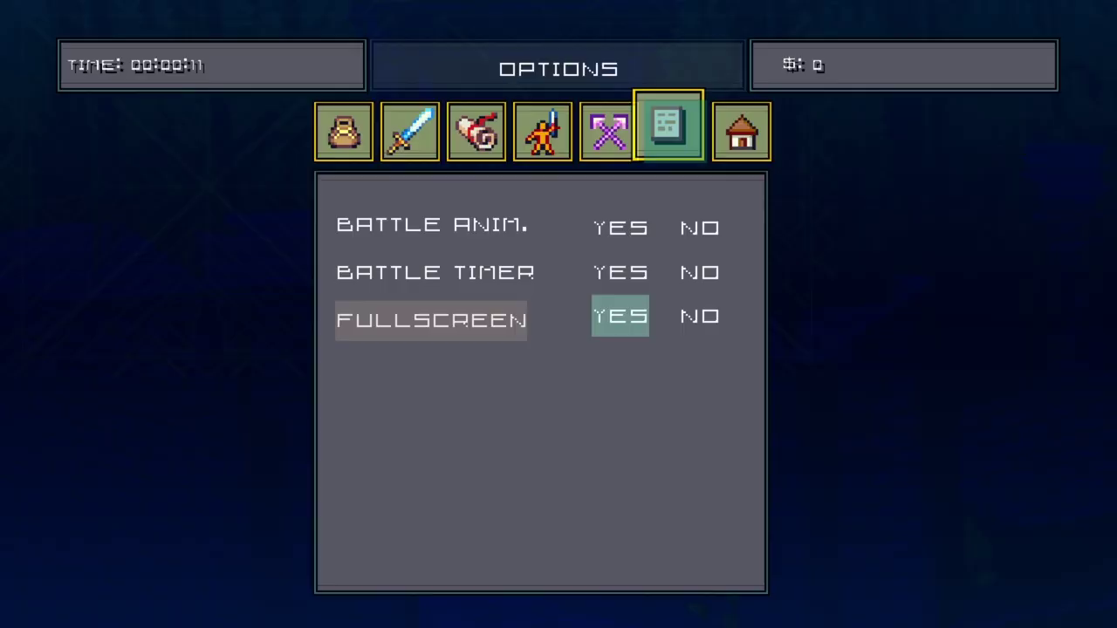
key("Right")
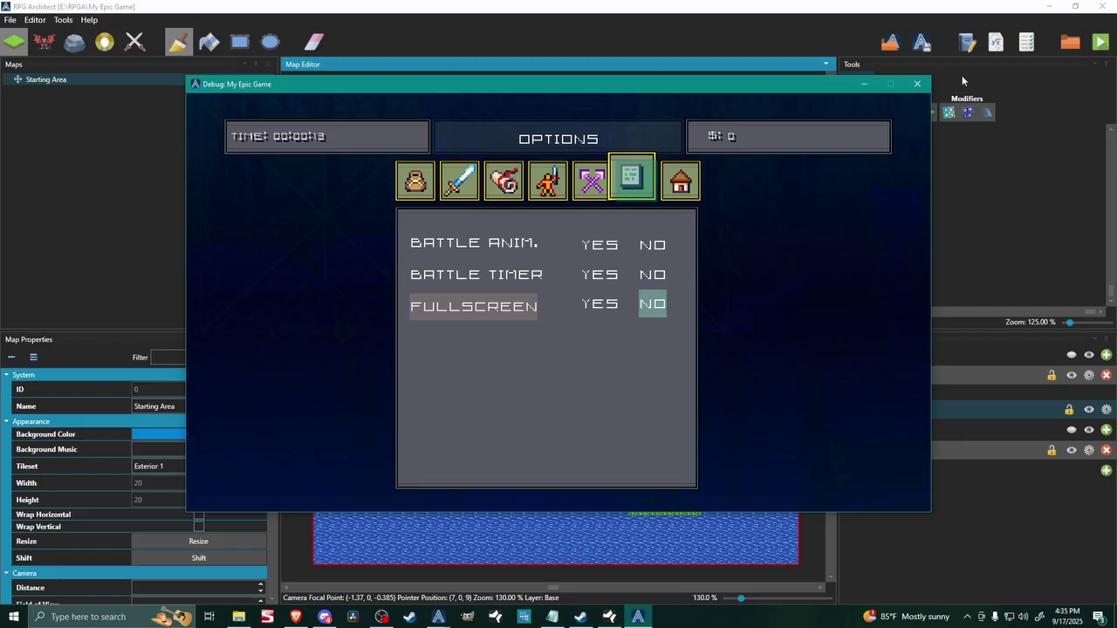
left_click(917, 84)
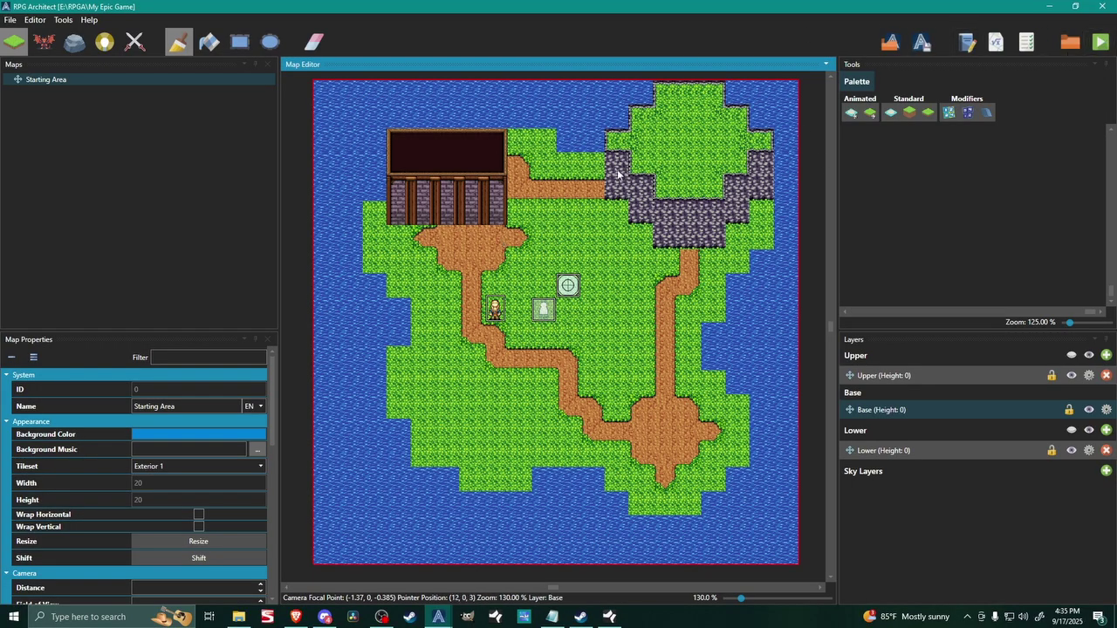
key("F5")
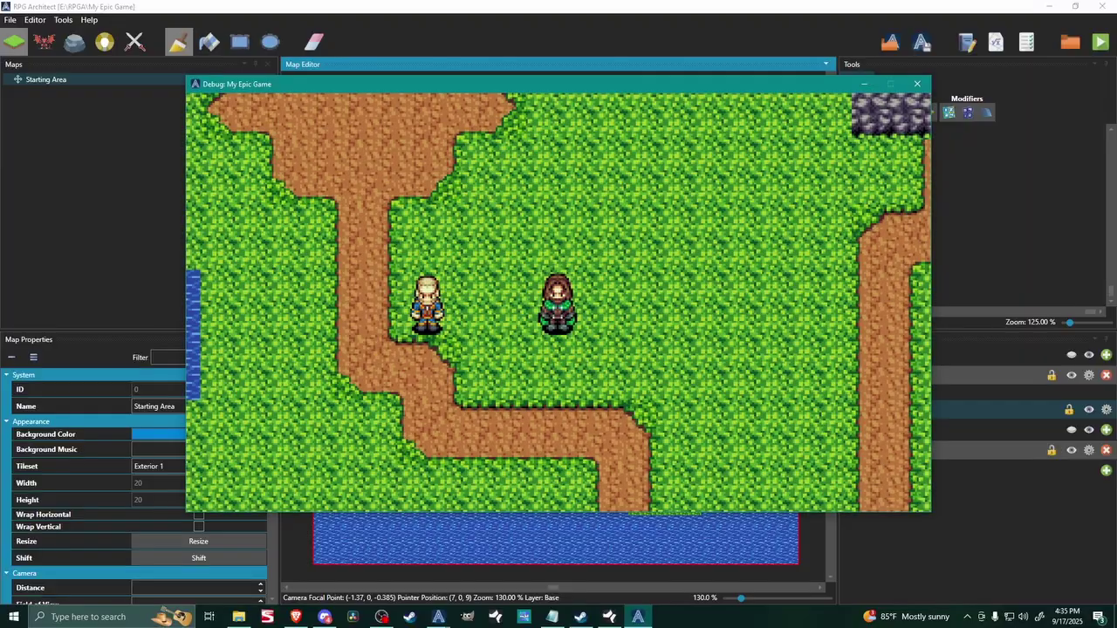
key("Escape")
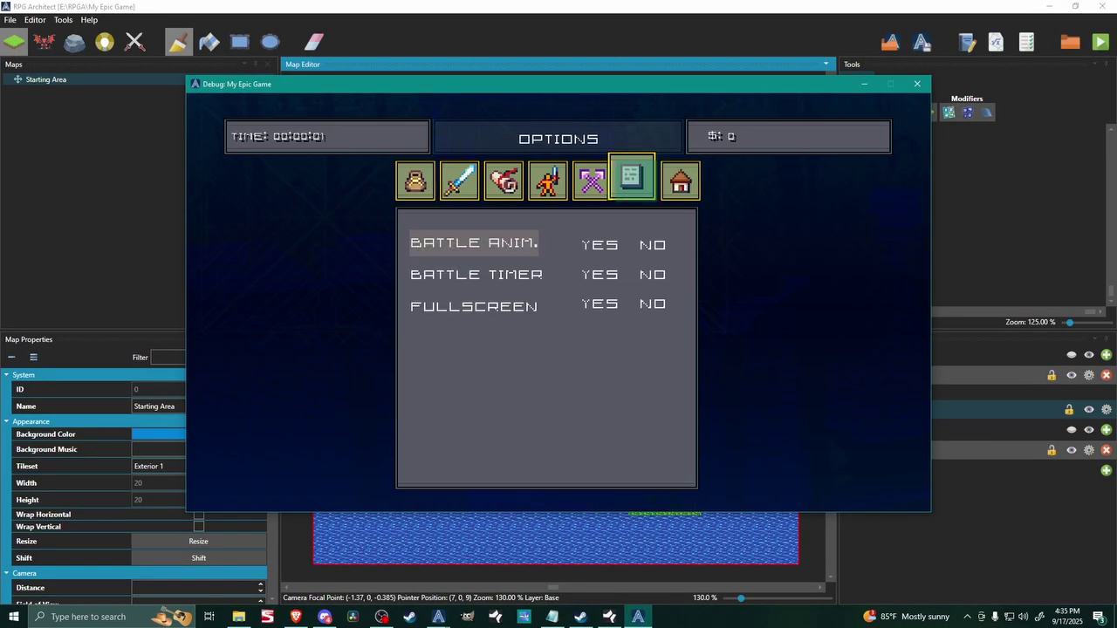
key("Down")
key("Down")
key("Down")
left_click(916, 84)
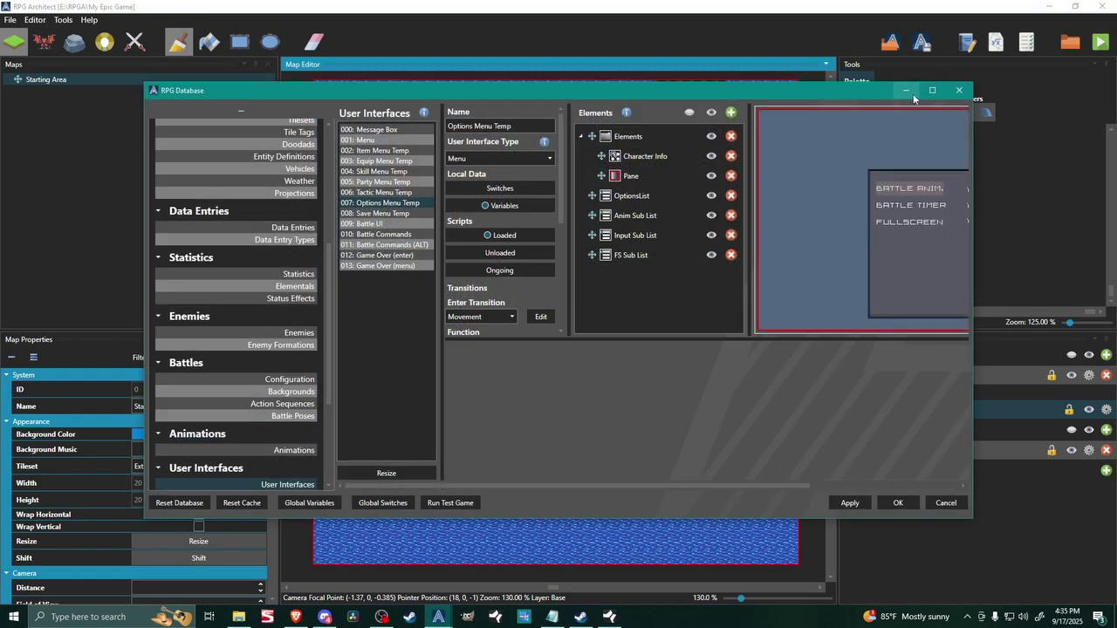
double_click(905, 94)
left_click(453, 177)
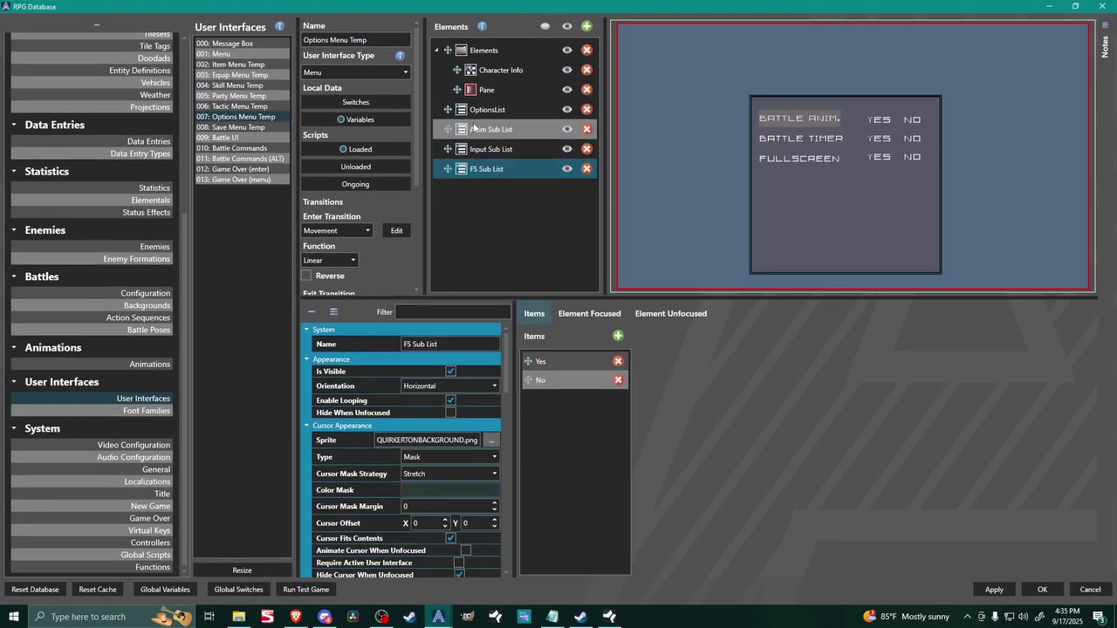
left_click(487, 109)
left_click(591, 403)
key("Escape")
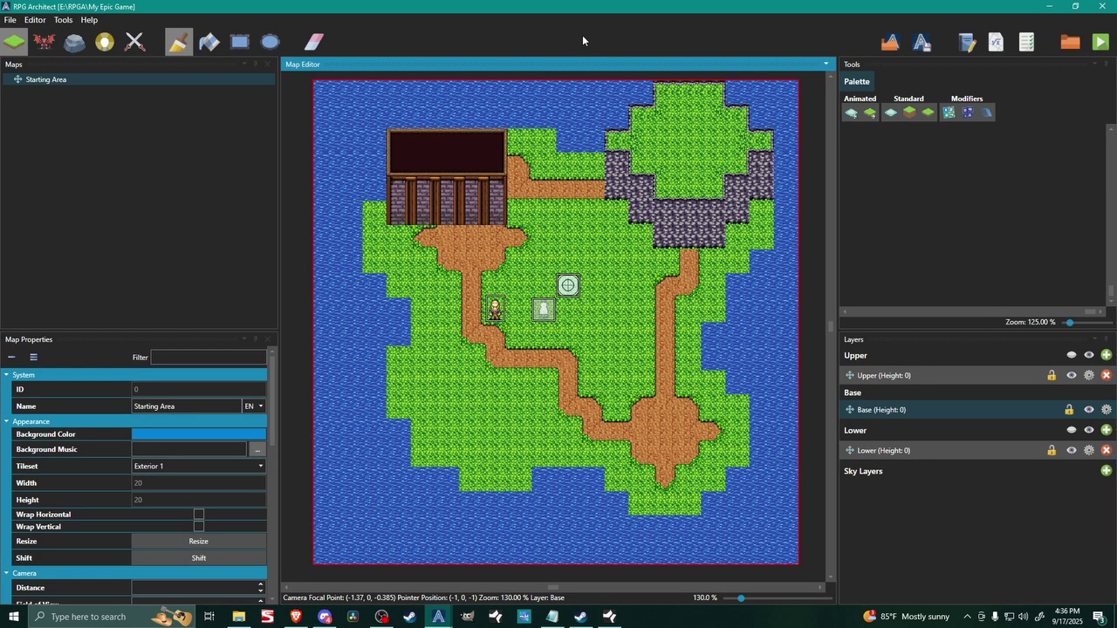